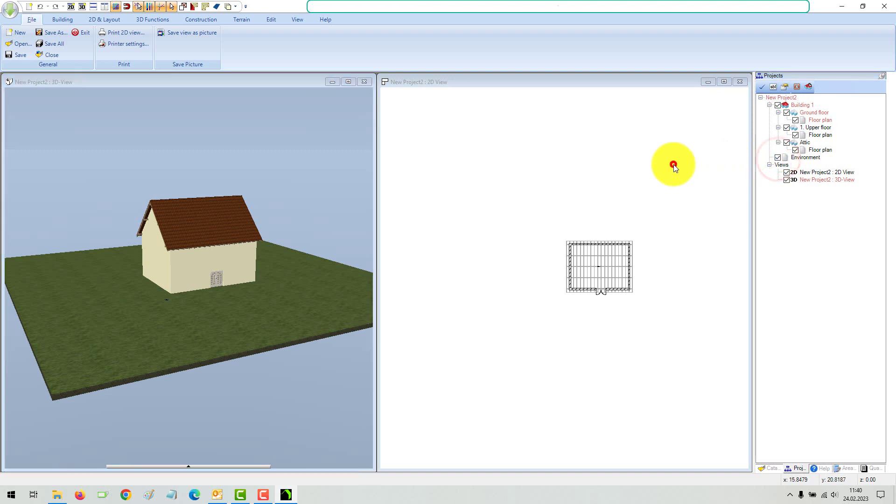
# Step: Set the Environment layer as the current element for the 2D view
pyautogui.click(674, 165)
pyautogui.click(777, 157)
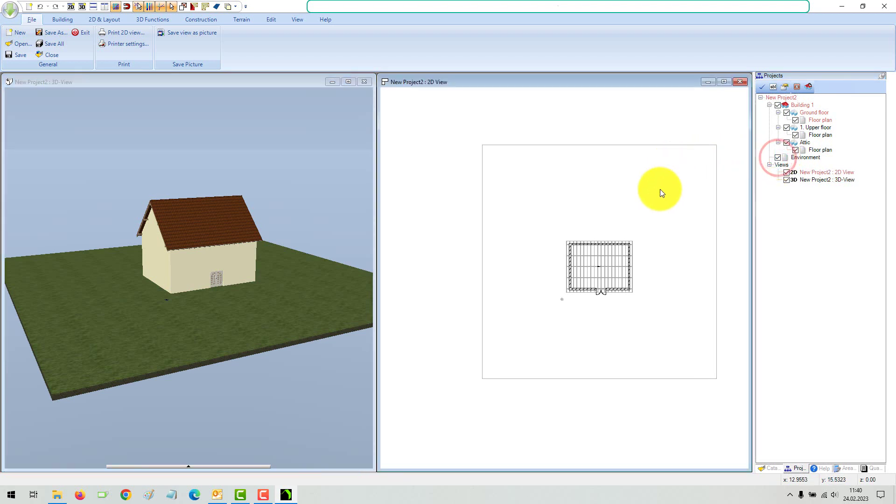
pyautogui.click(801, 158)
pyautogui.rightClick(803, 161)
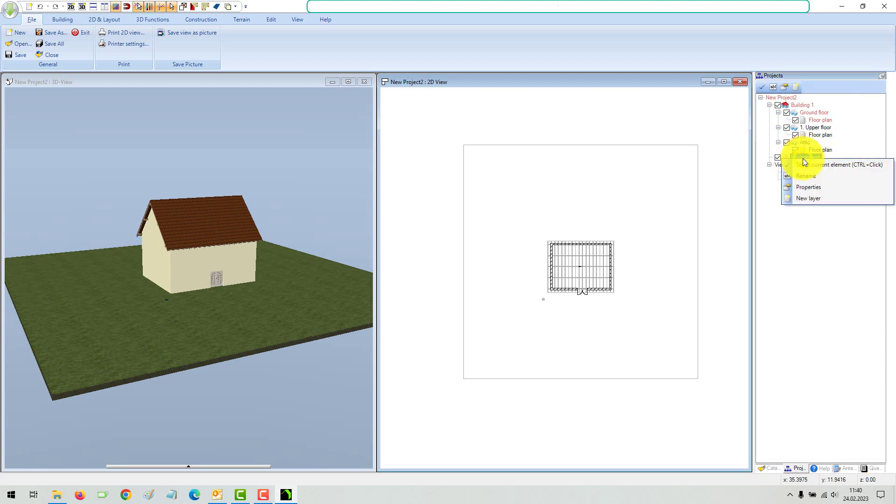
pyautogui.click(851, 167)
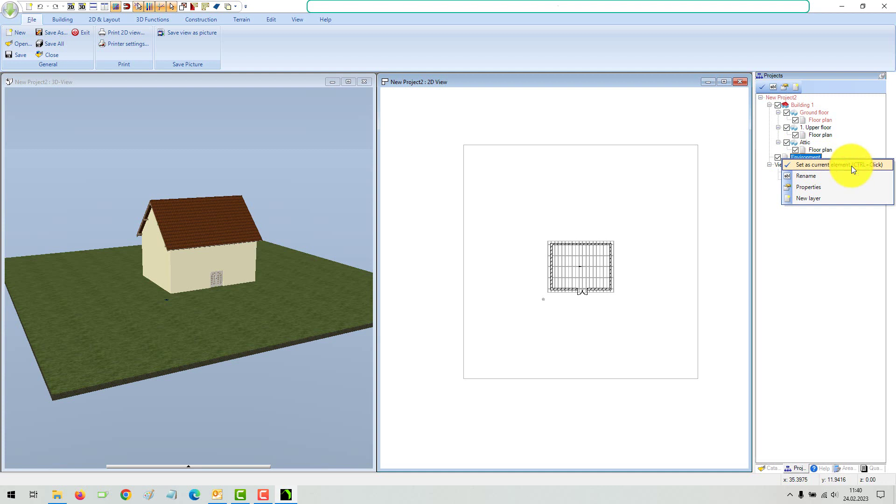
# Step: Make the Environment layer the current element for the 3D view as well
pyautogui.click(331, 175)
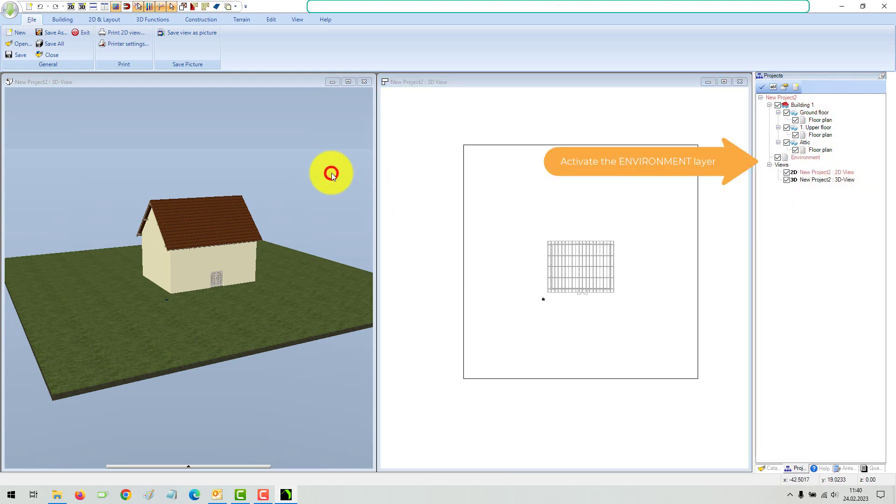
pyautogui.click(804, 160)
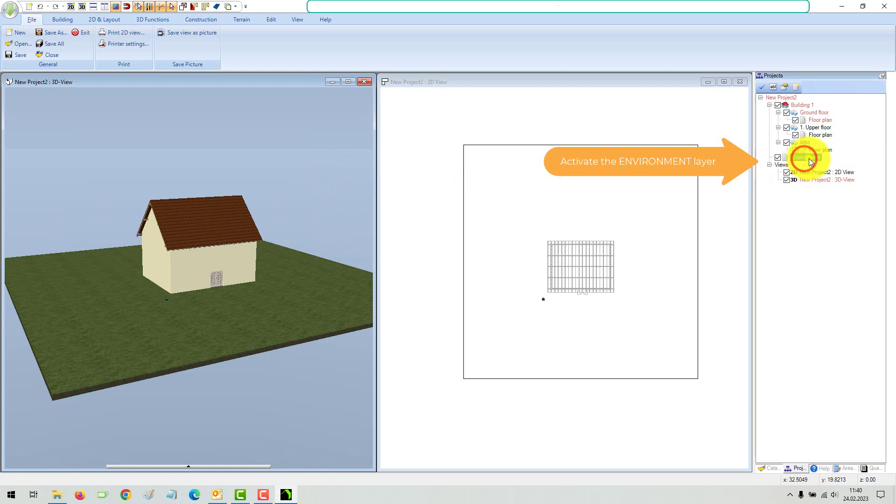
pyautogui.rightClick(804, 160)
pyautogui.click(825, 164)
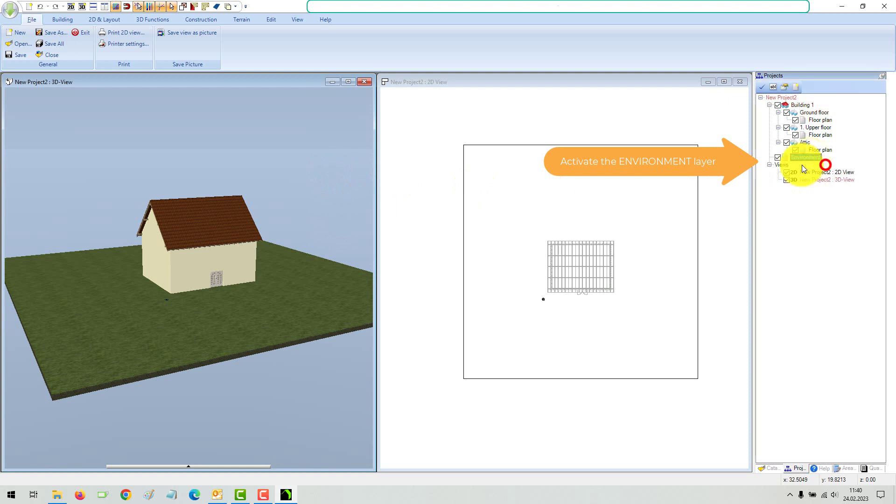
# Step: Open the properties of the ground terrain and set its depth to 70 m
pyautogui.click(323, 301)
pyautogui.rightClick(323, 301)
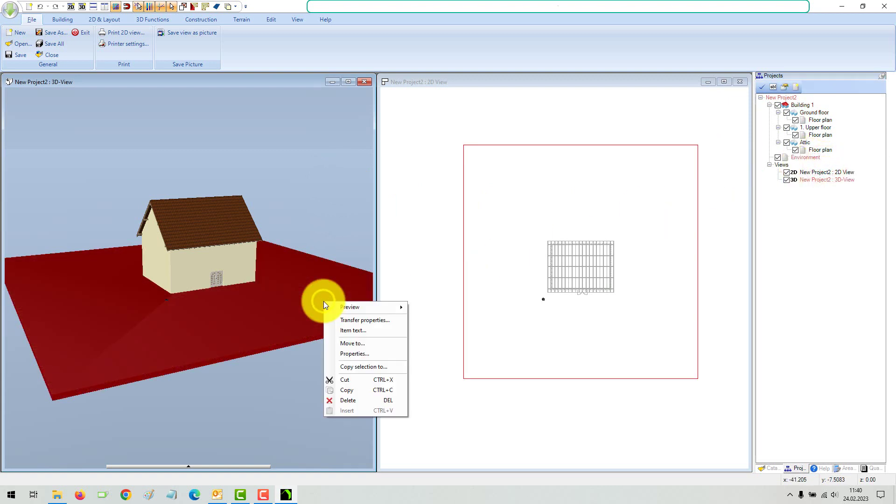
pyautogui.click(365, 356)
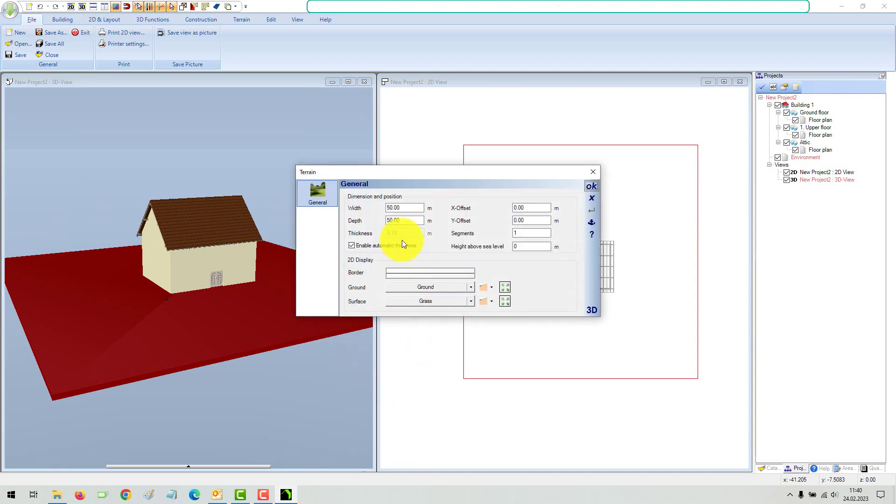
pyautogui.click(408, 209)
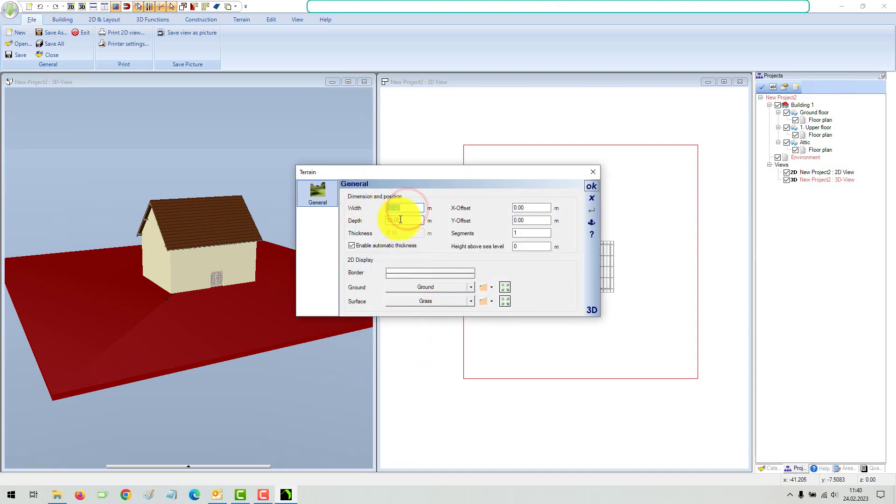
pyautogui.click(406, 220)
pyautogui.write('70')
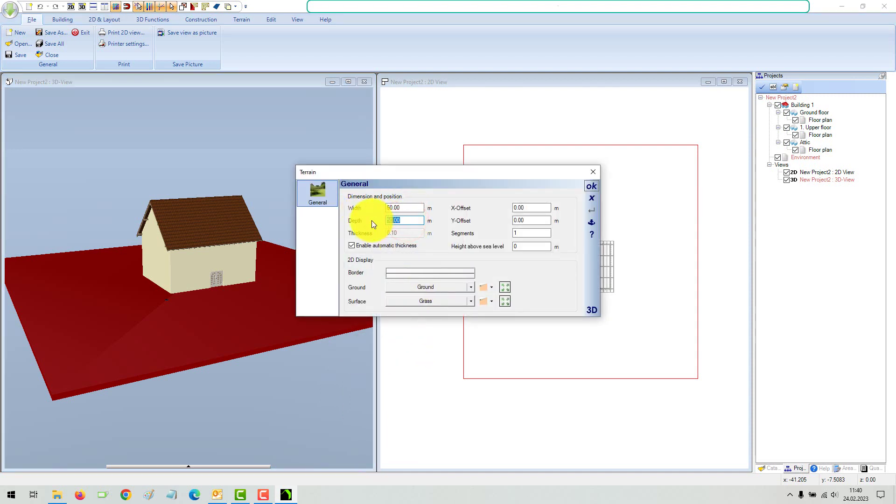
pyautogui.click(408, 207)
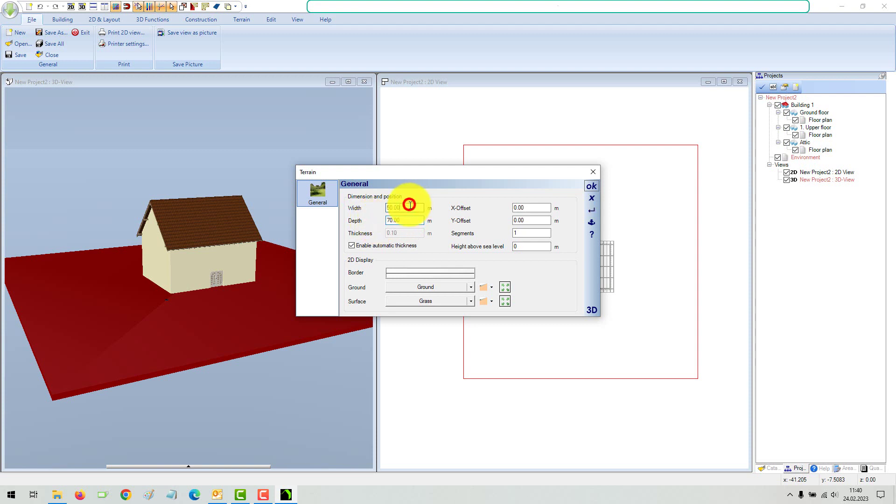
pyautogui.click(594, 187)
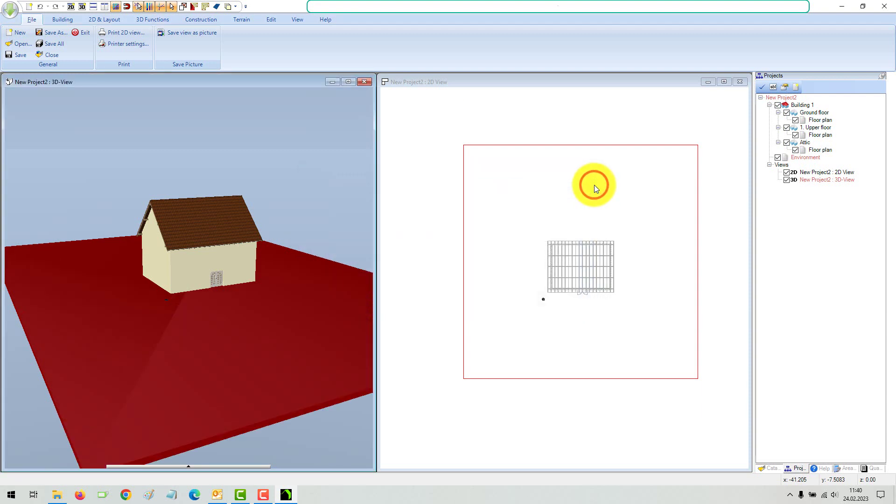
pyautogui.moveTo(321, 207)
pyautogui.mouseDown()
pyautogui.moveTo(277, 219)
pyautogui.moveTo(312, 222)
pyautogui.moveTo(310, 196)
pyautogui.mouseUp()
pyautogui.click(587, 340)
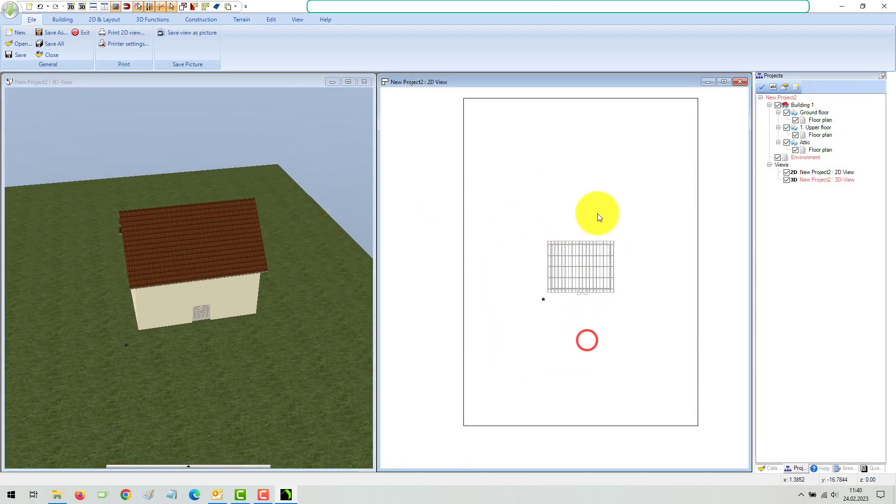
pyautogui.click(595, 209)
pyautogui.click(519, 52)
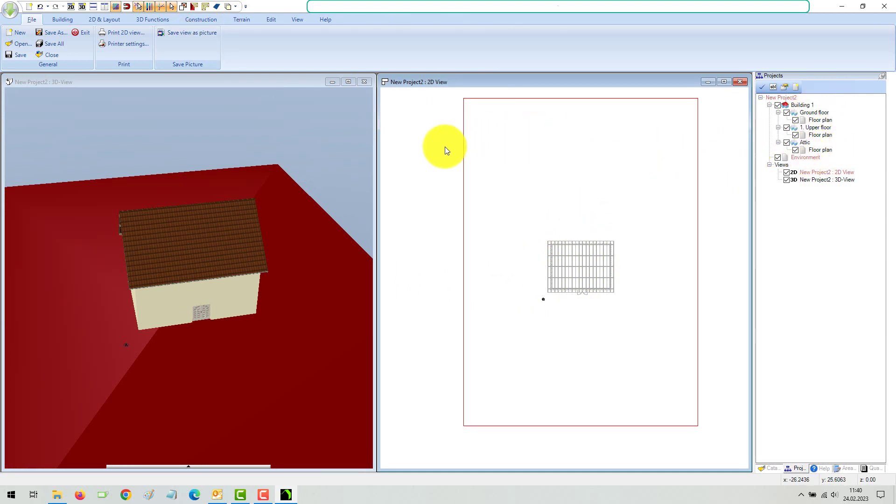
pyautogui.click(433, 148)
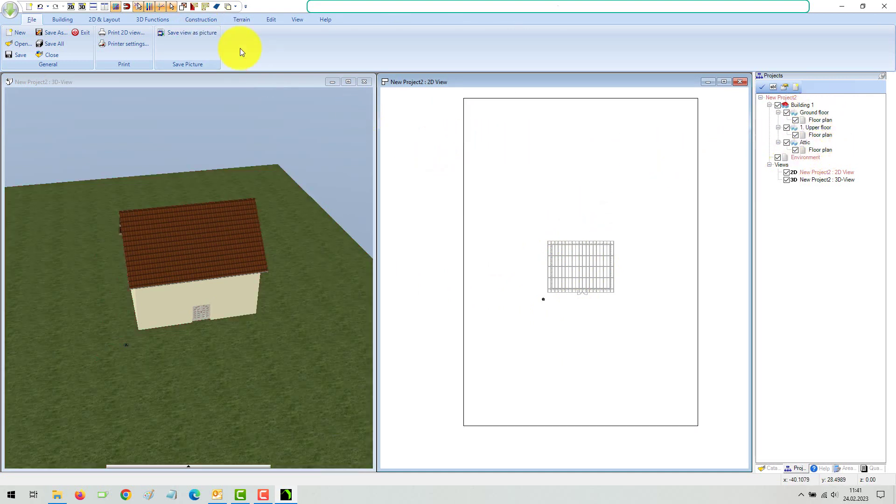
# Step: Insert two horizontal guidelines in the plan, one just outside the front wall and one in front of the house at y -14.50
pyautogui.click(101, 19)
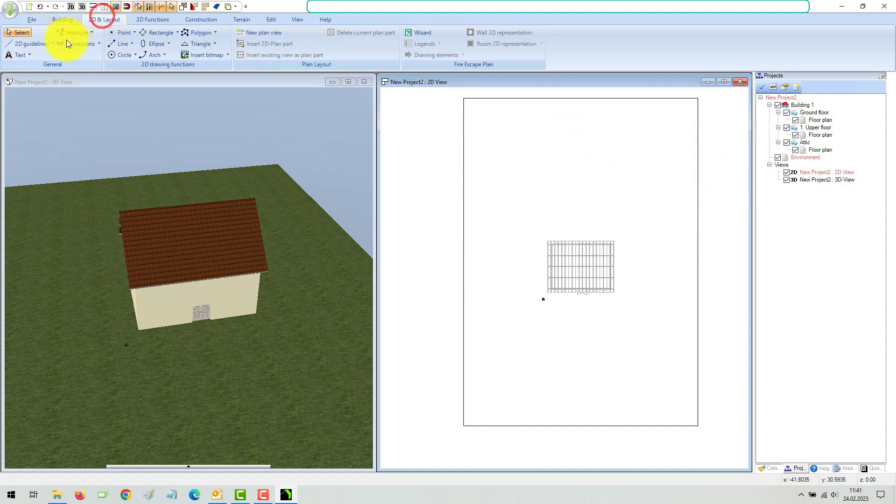
pyautogui.click(46, 44)
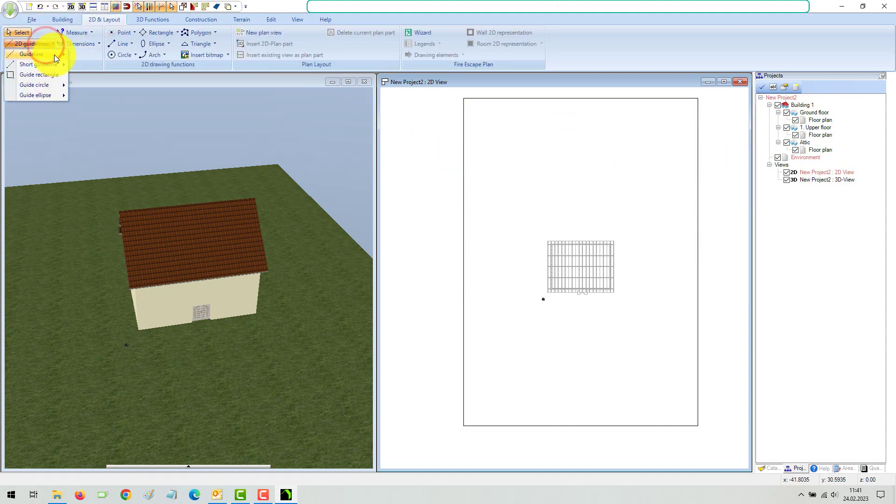
pyautogui.moveTo(54, 55)
pyautogui.click(123, 65)
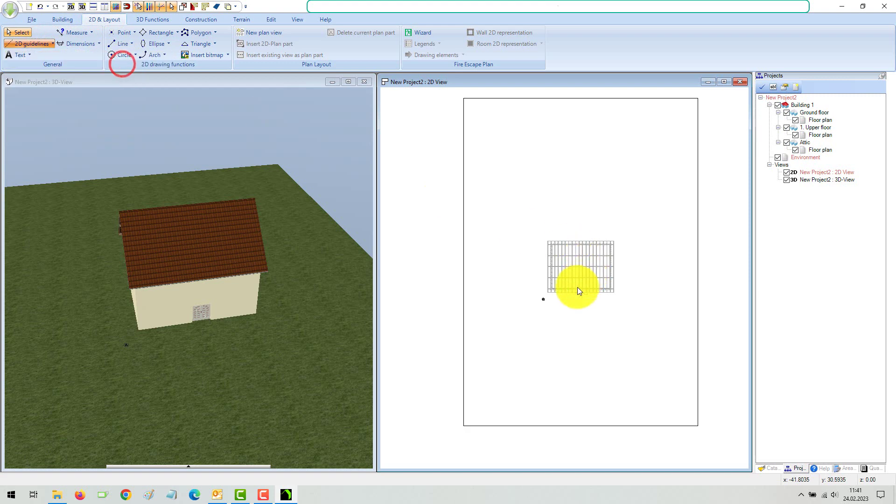
pyautogui.scroll(5, 598, 295)
pyautogui.scroll(4, 598, 295)
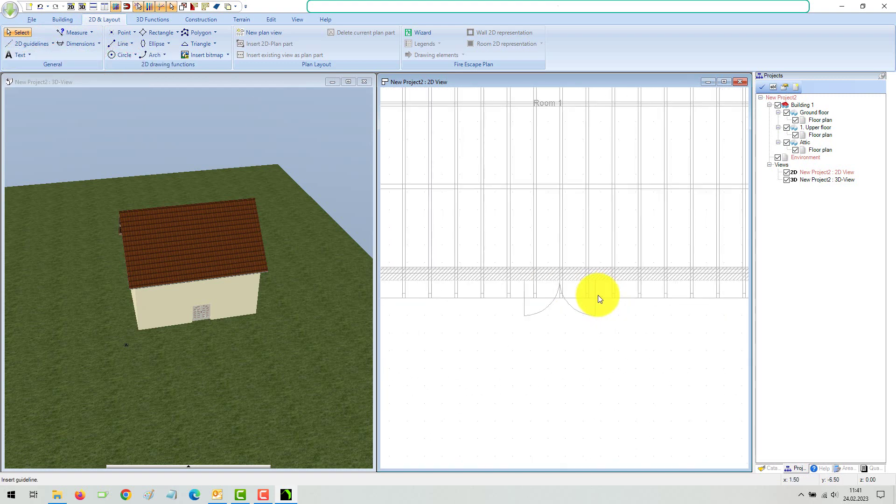
pyautogui.click(606, 280)
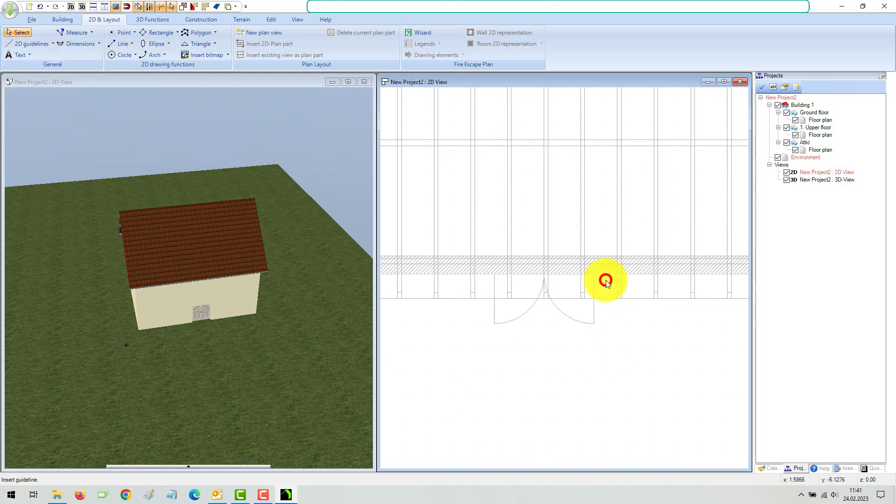
pyautogui.scroll(-3, 612, 275)
pyautogui.scroll(-3, 614, 318)
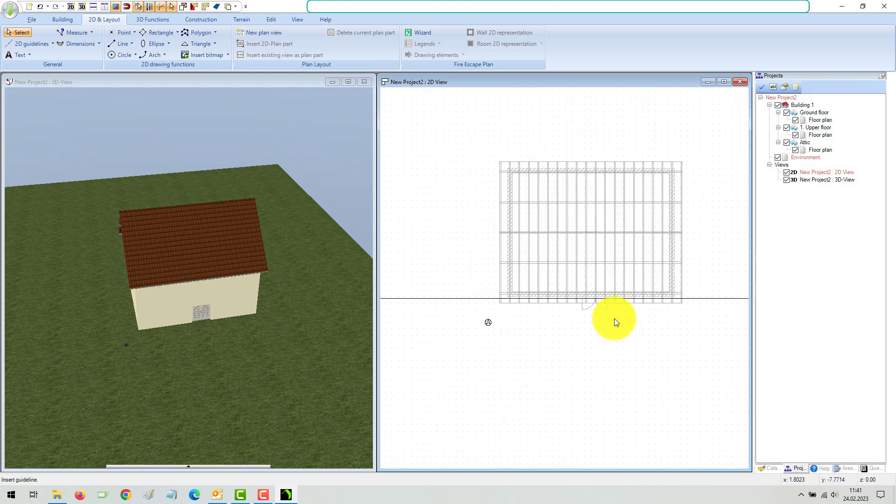
pyautogui.click(630, 404)
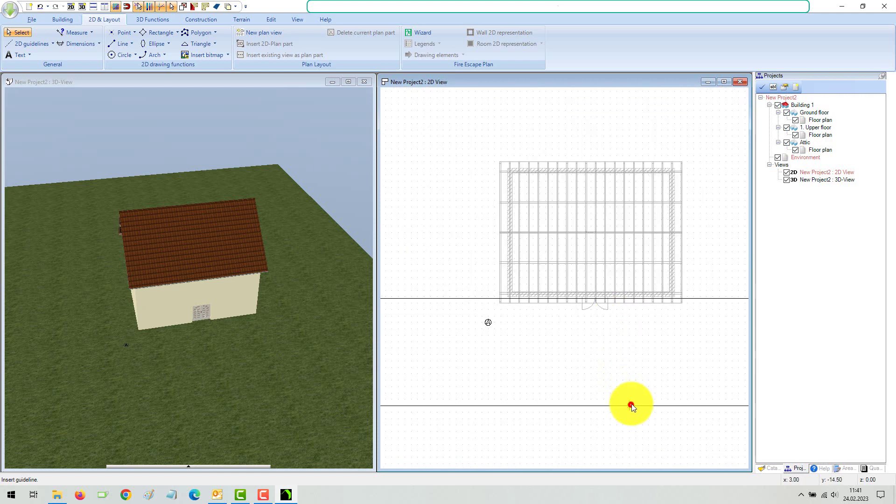
# Step: Add two horizontal guidelines on the rear side, one just outside the back wall and one behind the house at y 20.50
pyautogui.scroll(2, 611, 151)
pyautogui.scroll(3, 611, 152)
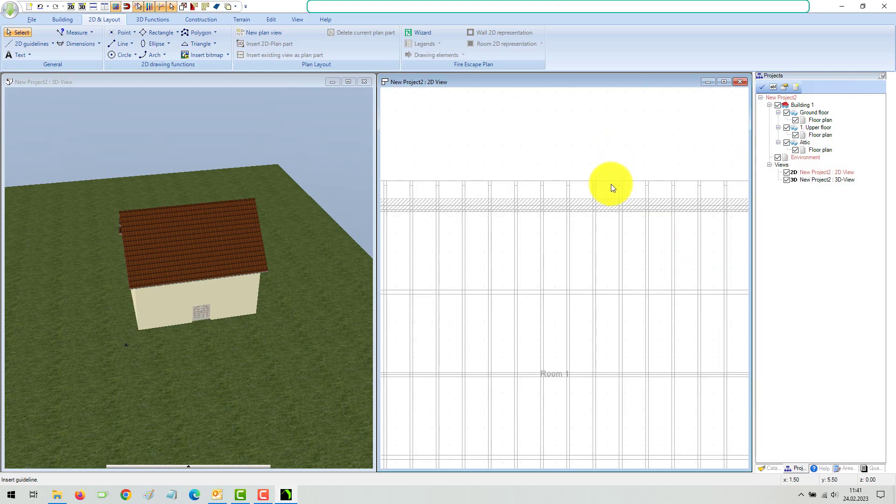
pyautogui.click(610, 192)
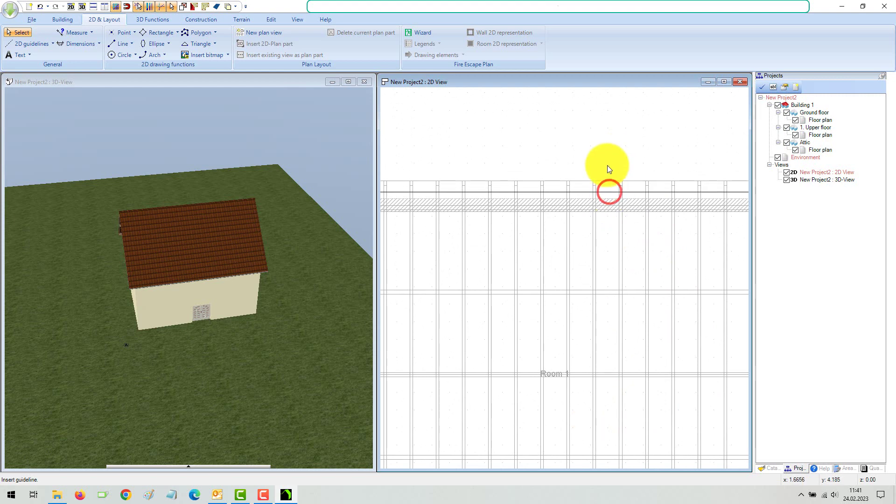
pyautogui.scroll(-4, 607, 166)
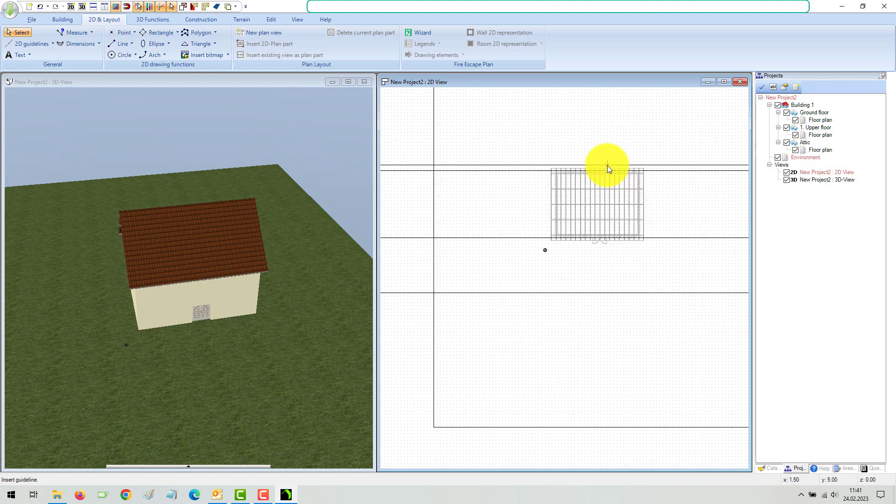
pyautogui.scroll(3, 607, 166)
pyautogui.scroll(2, 611, 164)
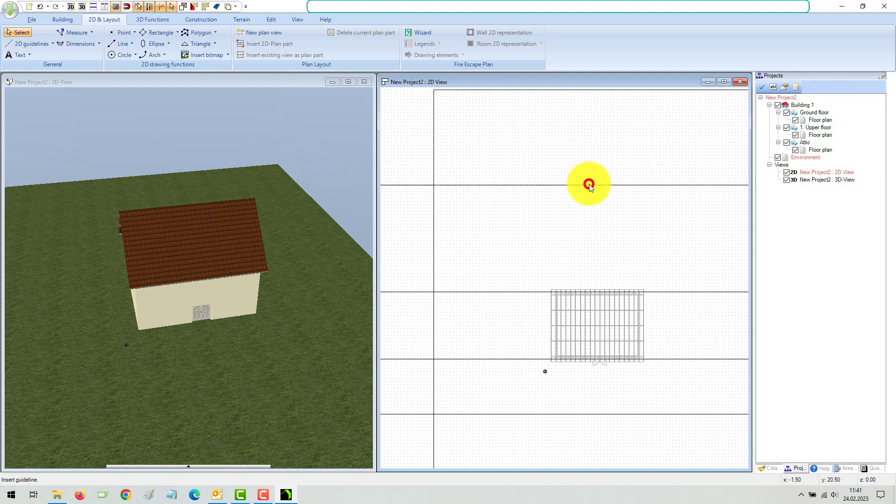
pyautogui.click(598, 35)
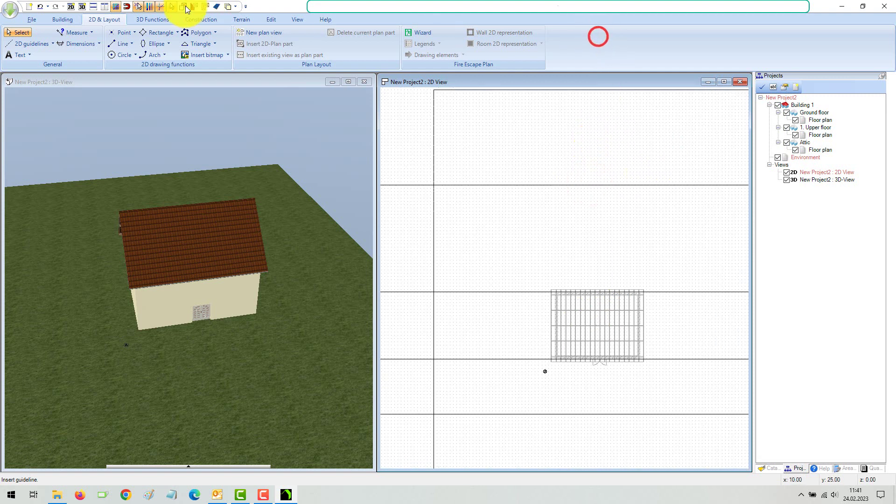
# Step: Insert 0.00 m height points on the guideline along the front wall, at the house's left corner and at the double door
pyautogui.click(242, 19)
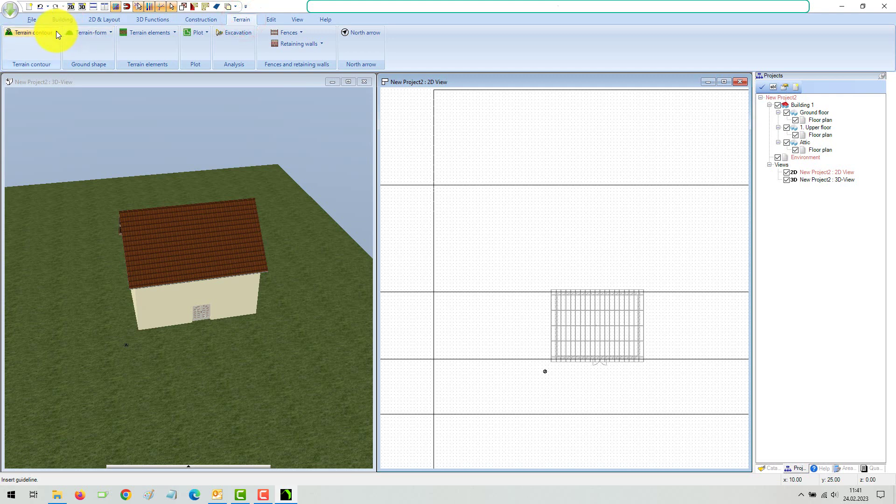
pyautogui.click(57, 33)
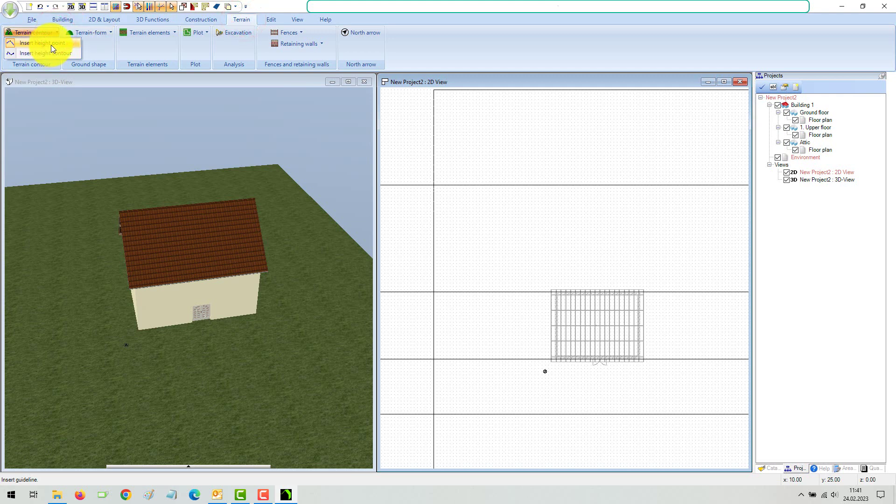
pyautogui.click(51, 44)
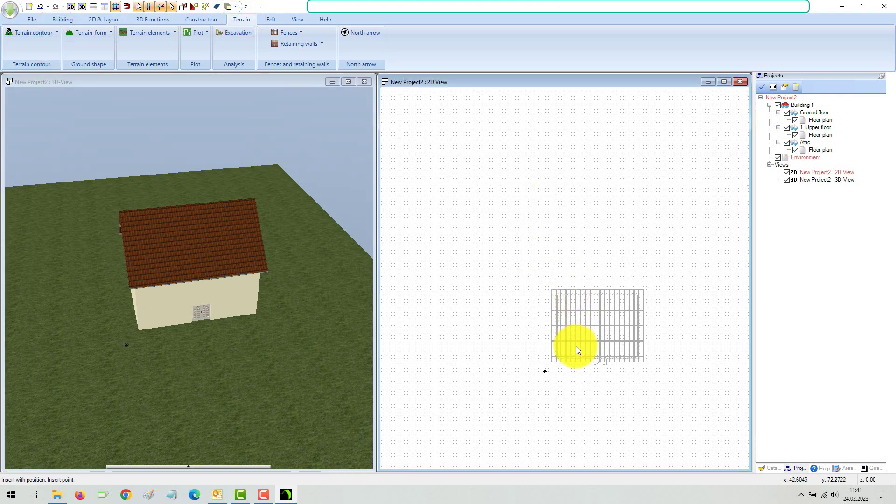
pyautogui.scroll(5, 576, 348)
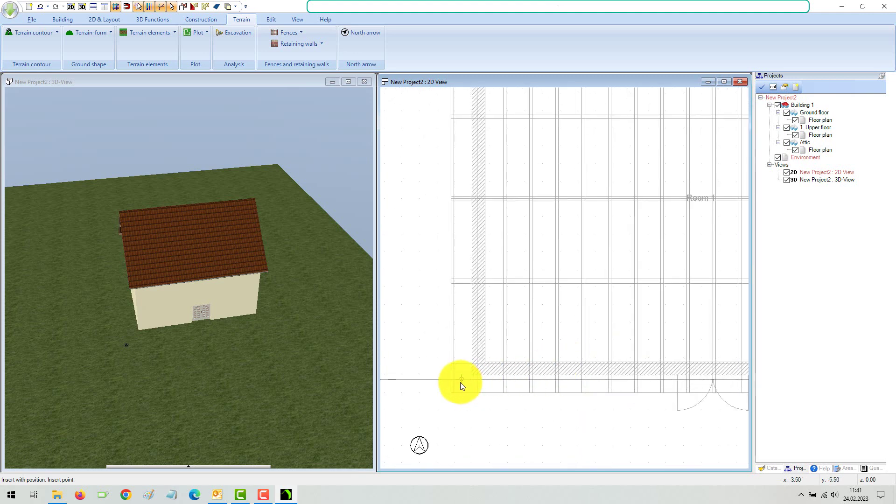
pyautogui.click(468, 383)
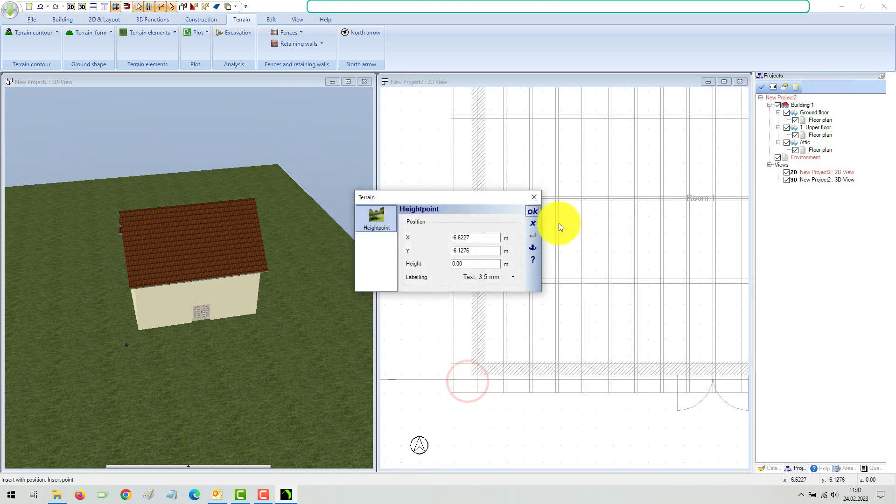
pyautogui.click(533, 213)
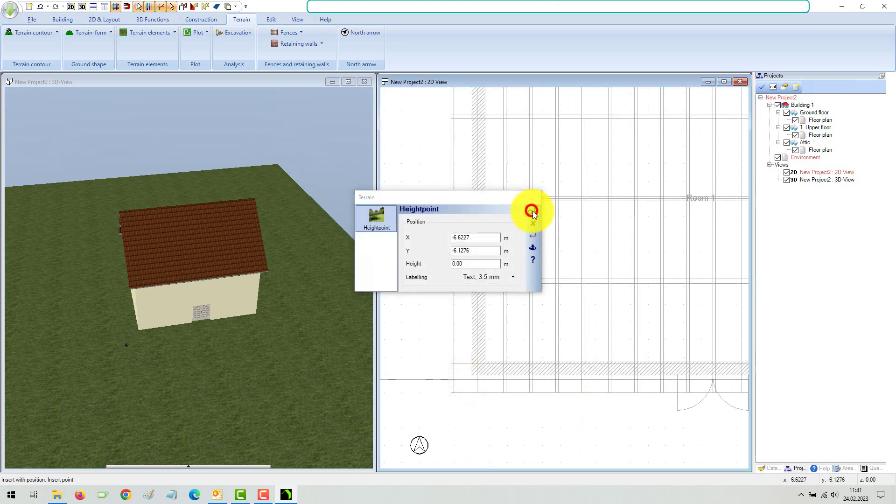
pyautogui.click(720, 382)
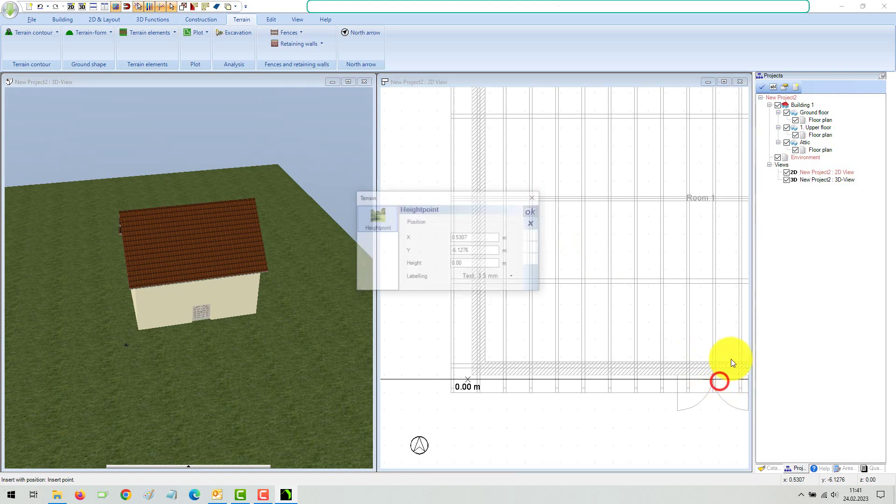
pyautogui.click(532, 210)
pyautogui.scroll(-5, 541, 242)
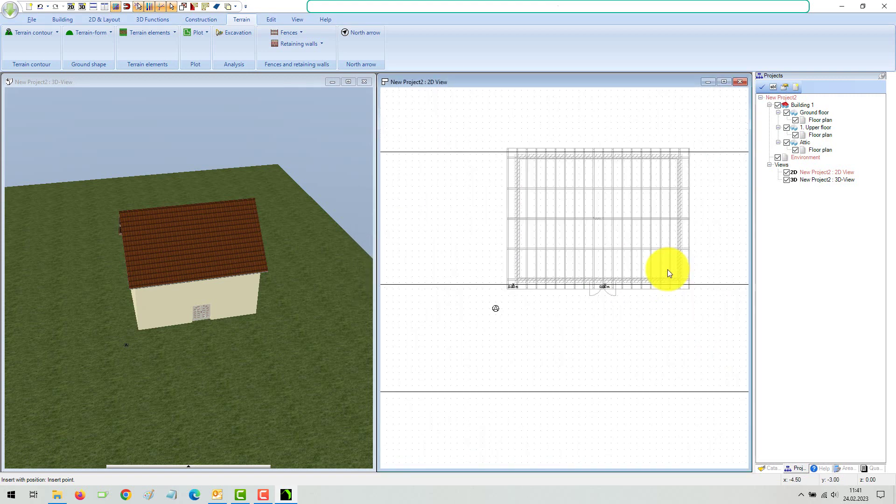
# Step: Insert a 0.00 m height point on the front wall's guideline at the house's right corner
pyautogui.scroll(4, 701, 286)
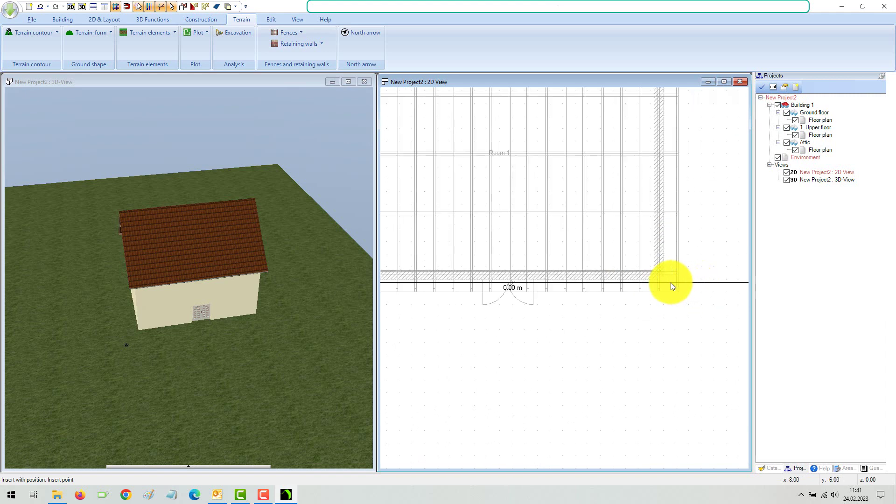
pyautogui.scroll(2, 671, 285)
pyautogui.click(667, 284)
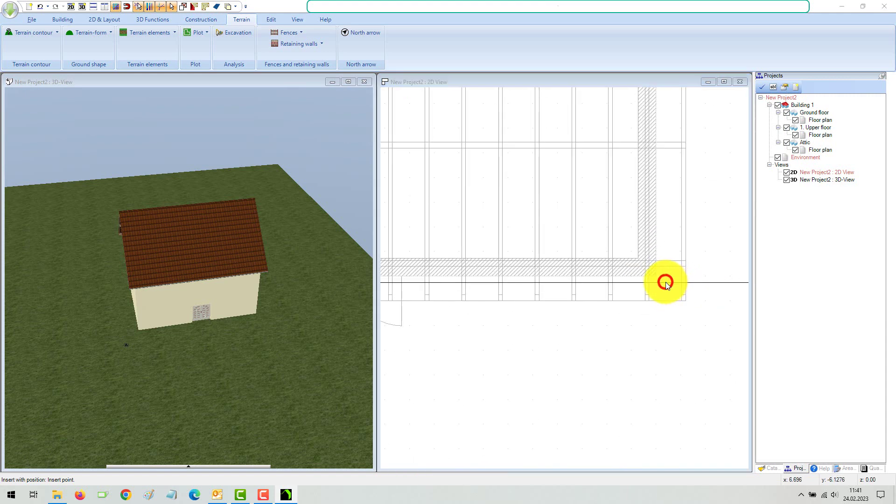
pyautogui.click(532, 212)
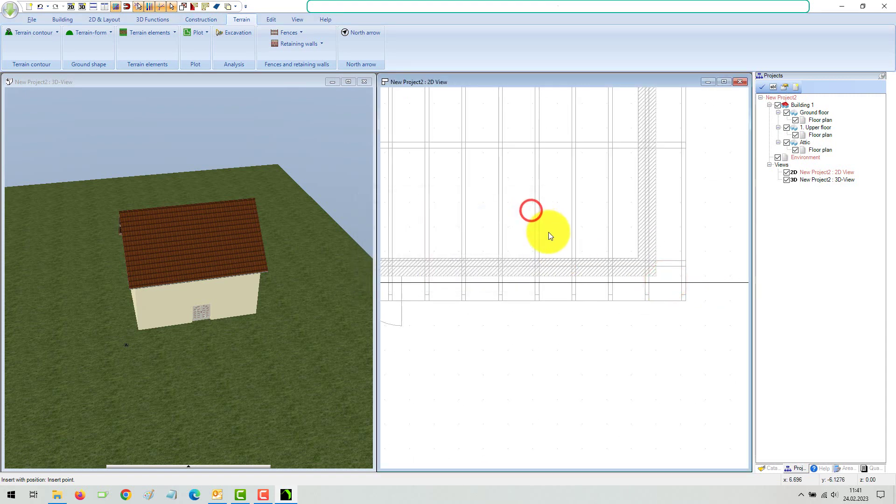
# Step: Insert a height point on the back wall's guideline at the house's rear left corner, with its height set to 1.50 m
pyautogui.scroll(-5, 548, 231)
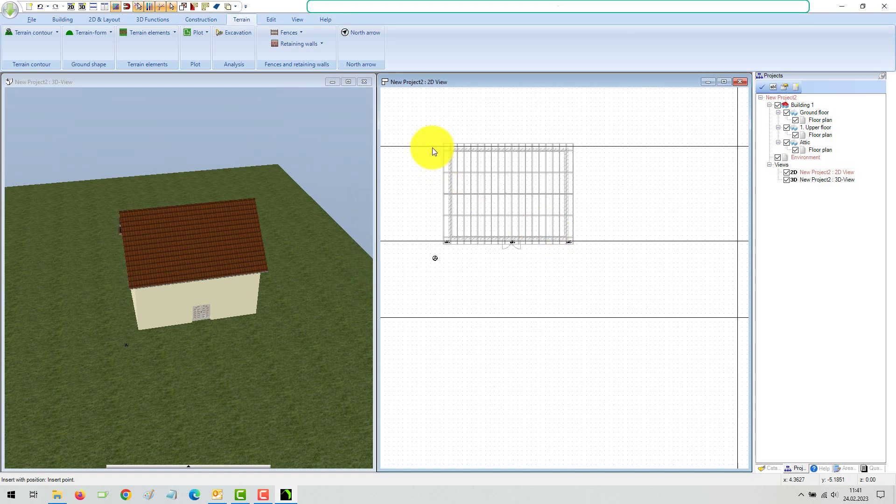
pyautogui.scroll(4, 472, 145)
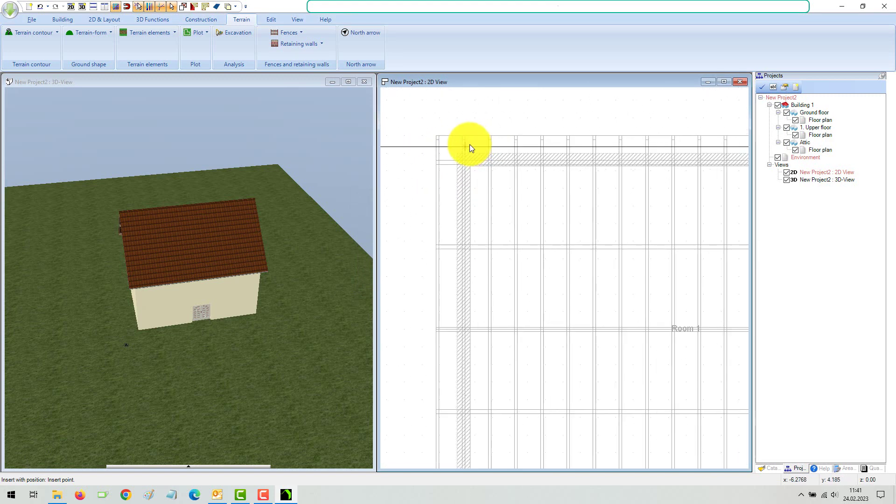
pyautogui.click(451, 145)
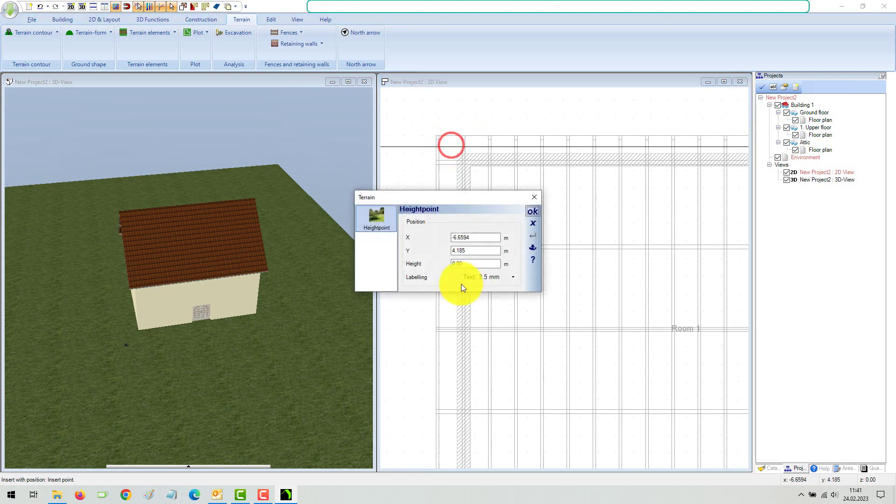
pyautogui.click(466, 266)
pyautogui.write('1')
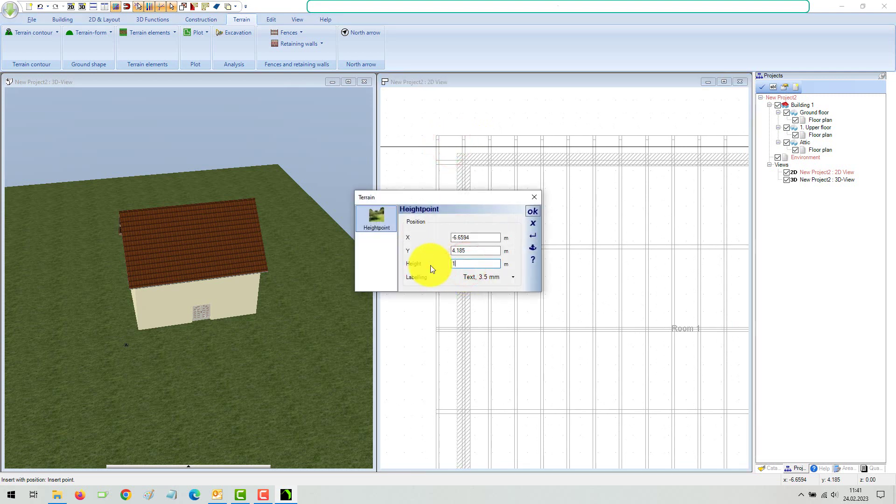
pyautogui.write('.50')
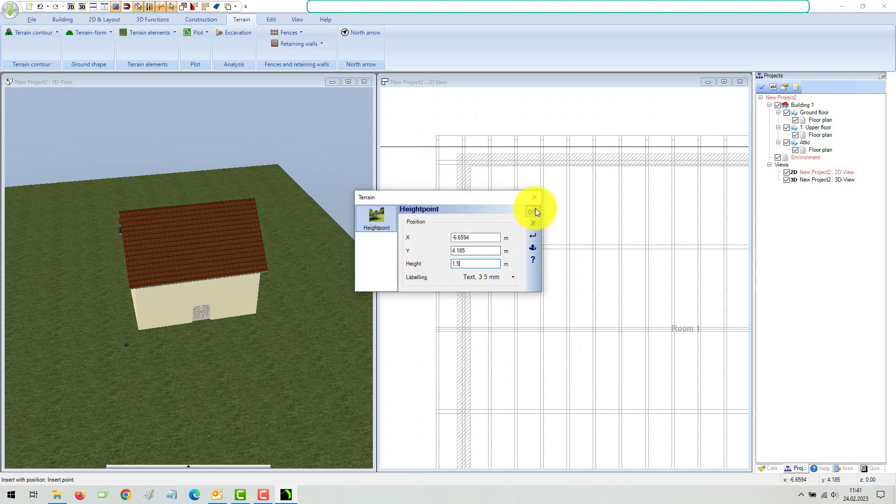
pyautogui.click(535, 209)
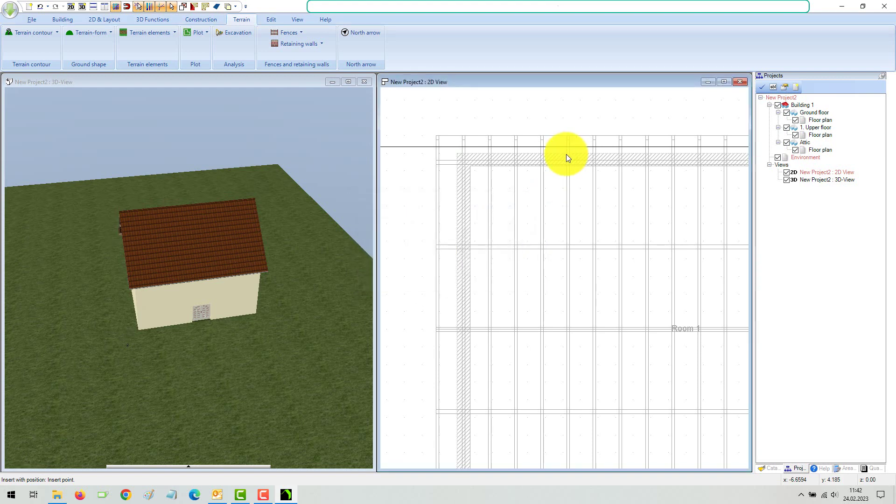
# Step: Add 1.50 m height points on the back wall's guideline at the middle of the wall and at the house's rear right corner
pyautogui.scroll(-2, 670, 163)
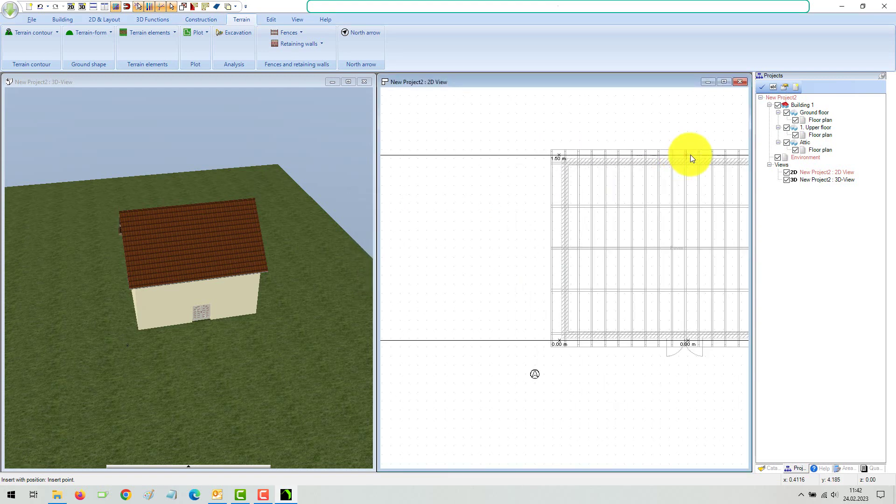
pyautogui.click(691, 155)
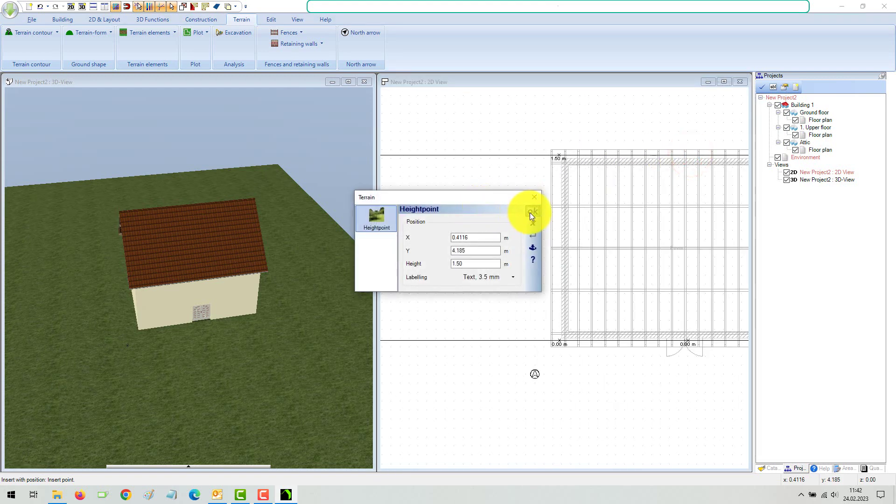
pyautogui.click(531, 212)
pyautogui.hscroll(3, 551, 219)
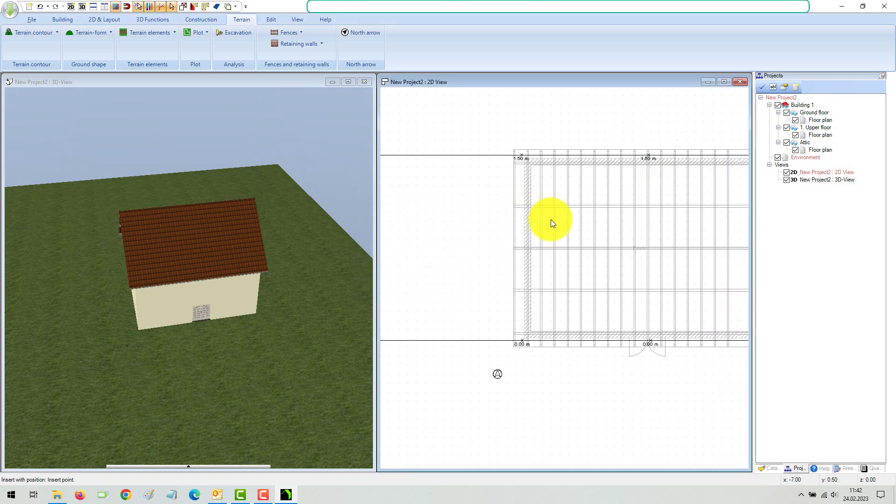
pyautogui.hscroll(2, 700, 158)
pyautogui.scroll(4, 702, 158)
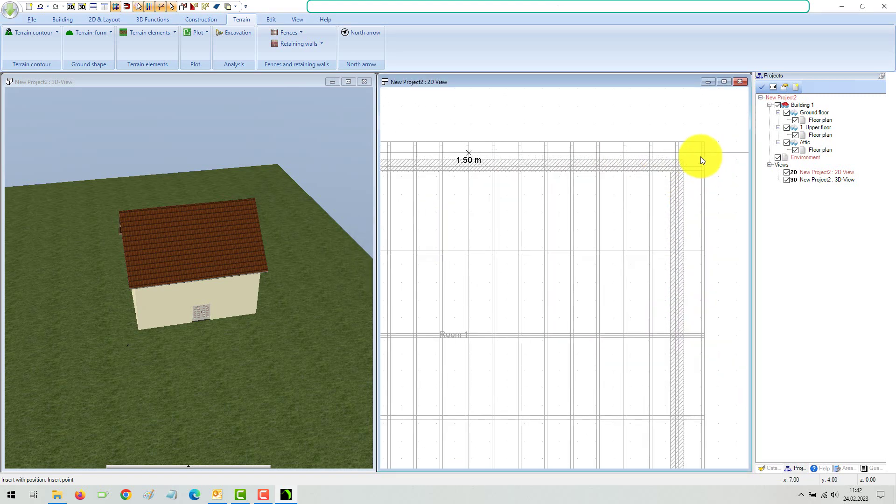
pyautogui.scroll(-2, 683, 152)
pyautogui.click(683, 153)
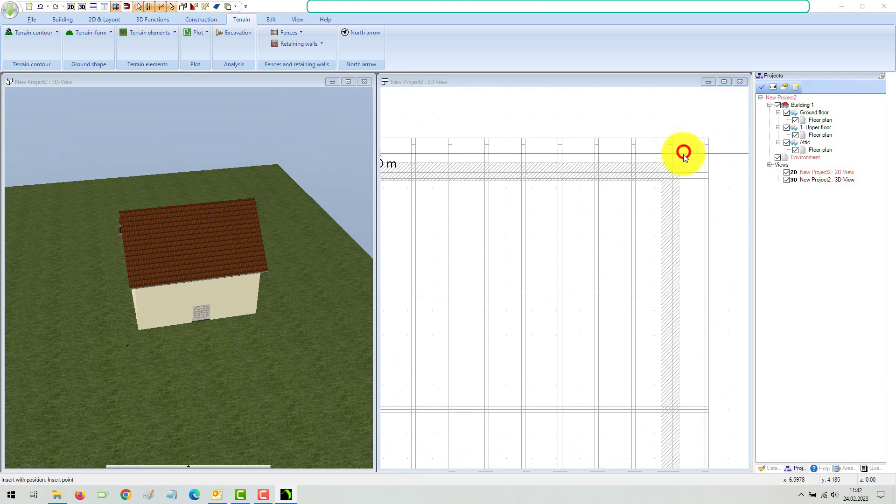
pyautogui.click(532, 211)
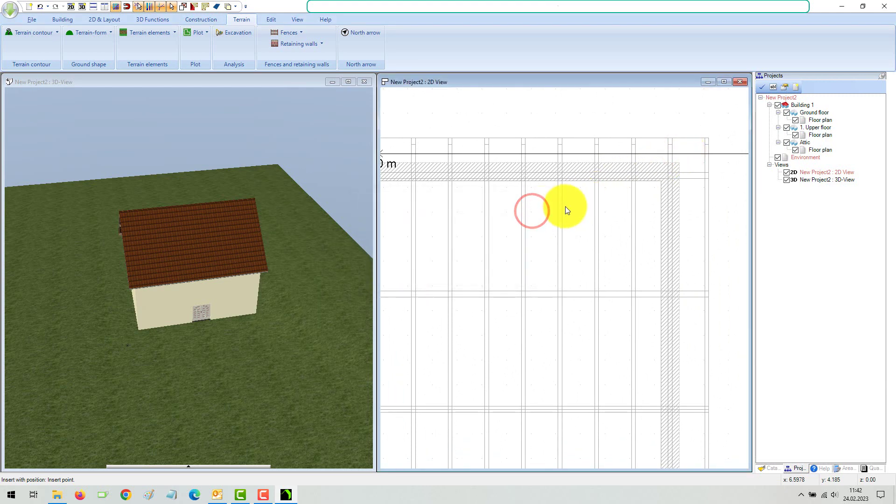
# Step: Extend the 1.50 m height points along the back wall's guideline beyond both sides of the house, at about x 13.12 and x -13.08
pyautogui.scroll(-2, 565, 206)
pyautogui.scroll(-2, 564, 207)
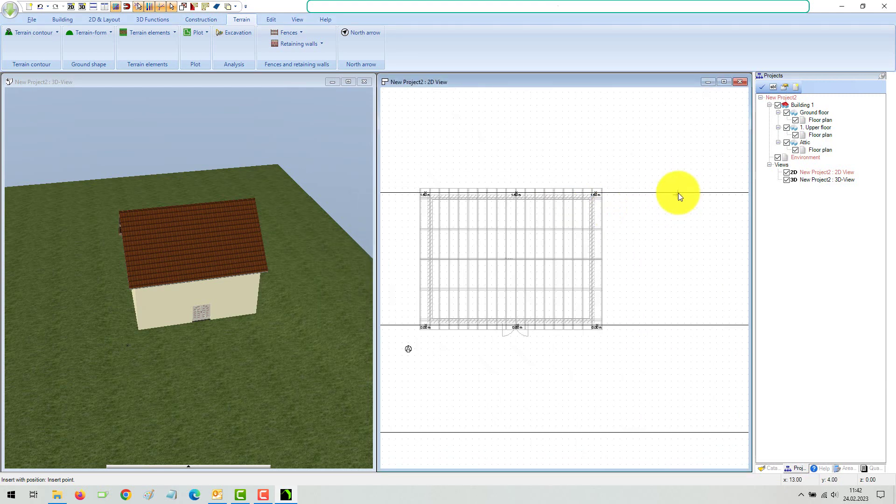
pyautogui.scroll(2, 678, 192)
pyautogui.click(680, 192)
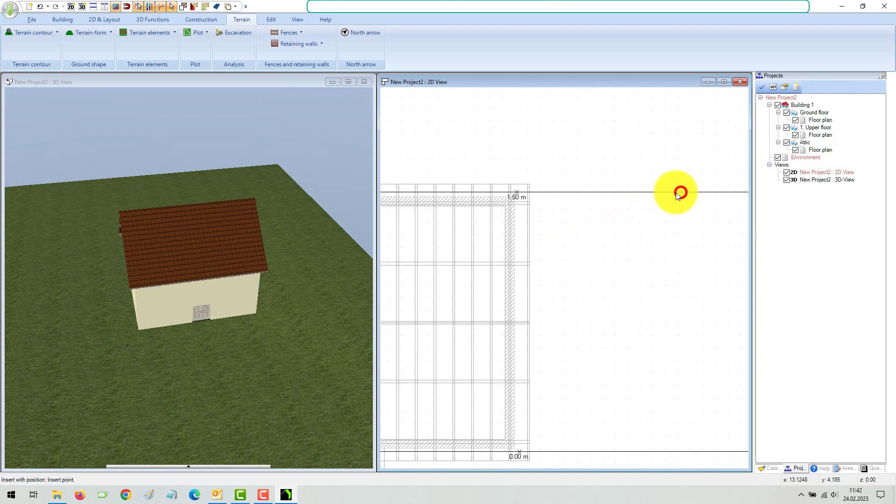
pyautogui.click(533, 211)
pyautogui.scroll(-2, 532, 210)
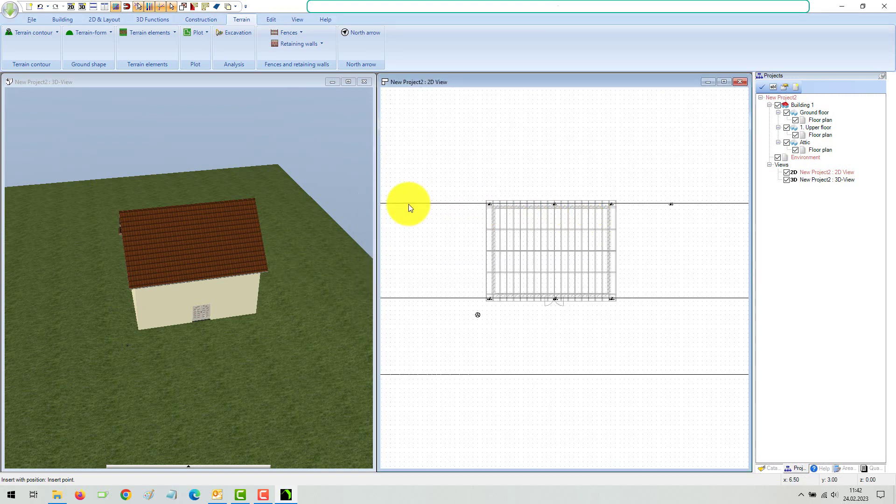
pyautogui.scroll(1, 408, 204)
pyautogui.scroll(2, 438, 204)
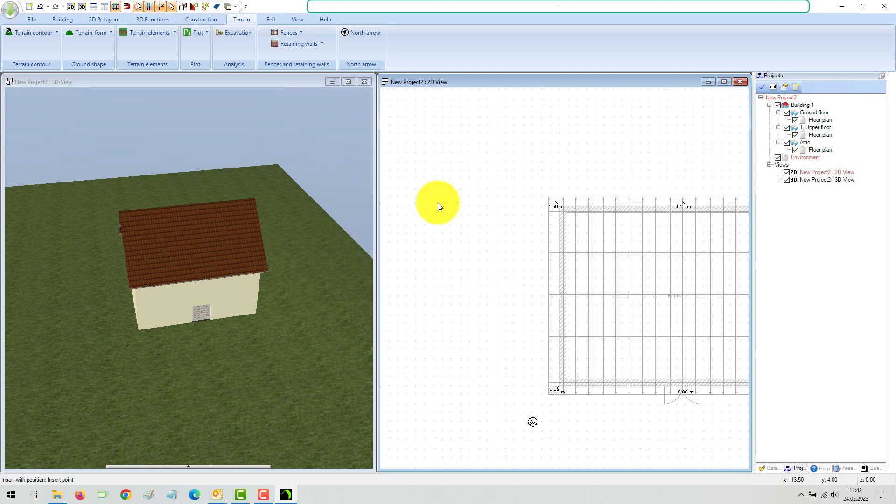
pyautogui.click(440, 202)
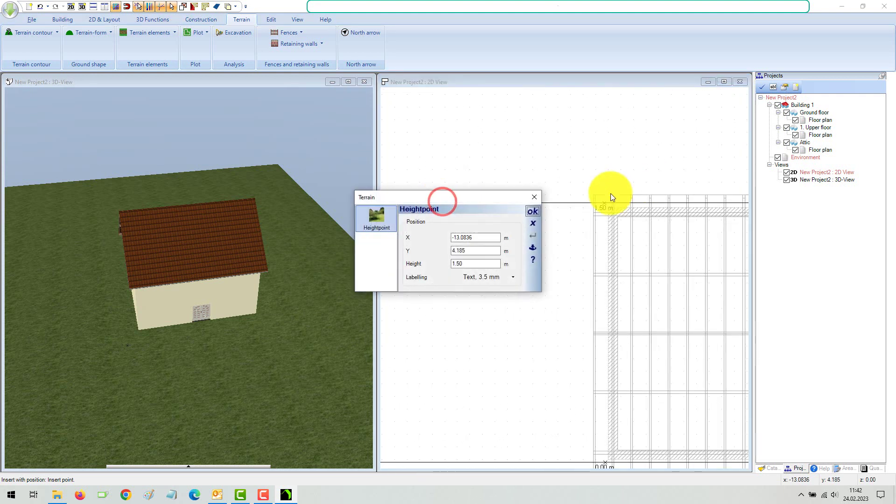
pyautogui.click(532, 211)
# Step: Insert a height point on the guideline behind the house at x -13.50, y 20.50, with its height set to 5.00 m
pyautogui.scroll(-2, 542, 189)
pyautogui.scroll(-2, 541, 186)
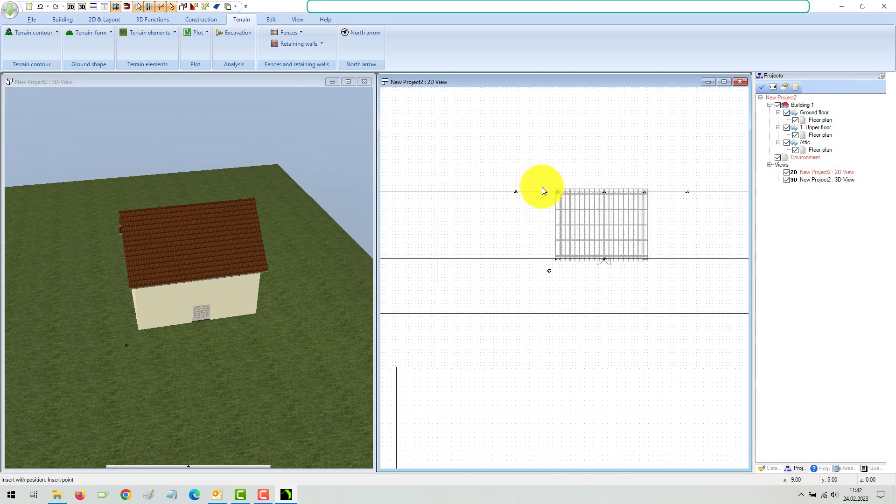
pyautogui.scroll(1, 525, 138)
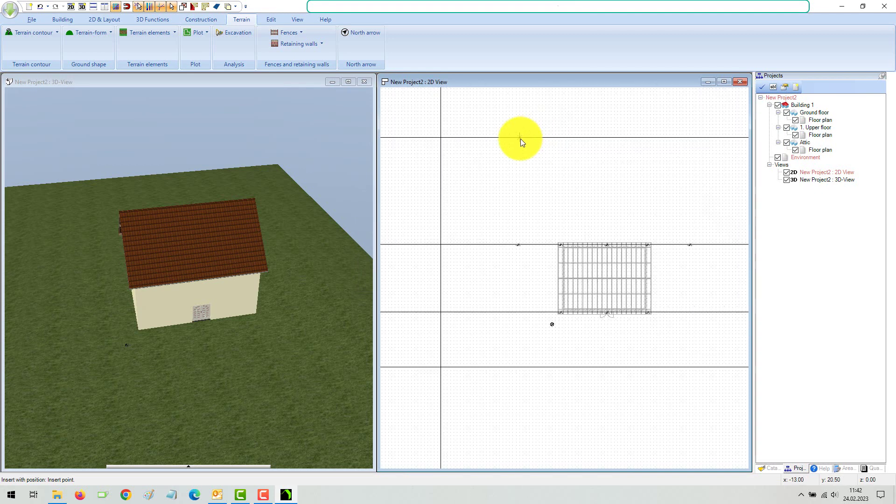
pyautogui.click(516, 139)
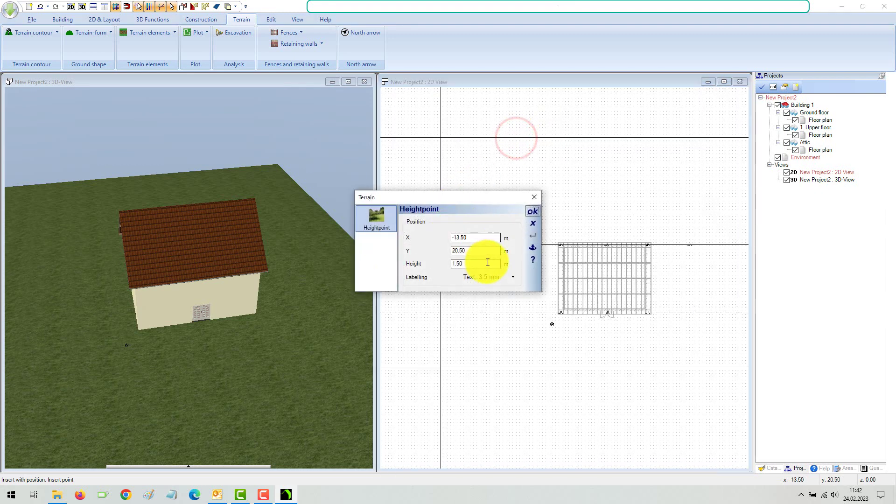
pyautogui.doubleClick(486, 262)
pyautogui.write('5')
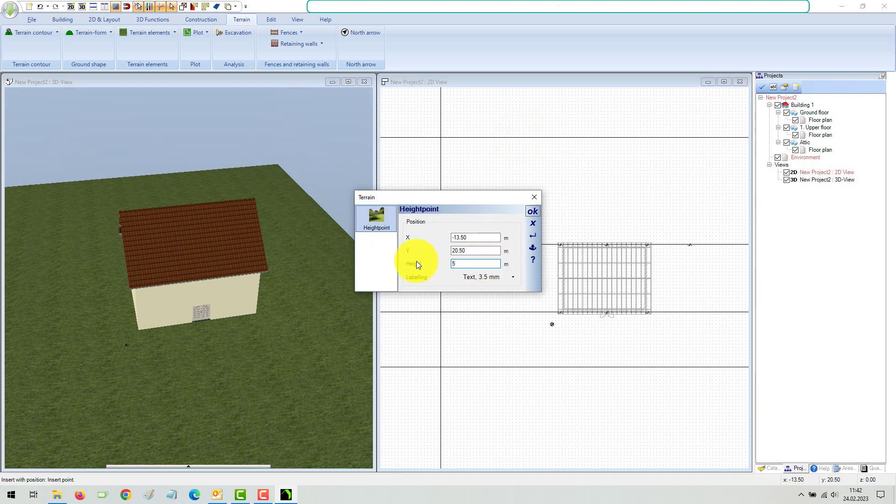
pyautogui.click(532, 211)
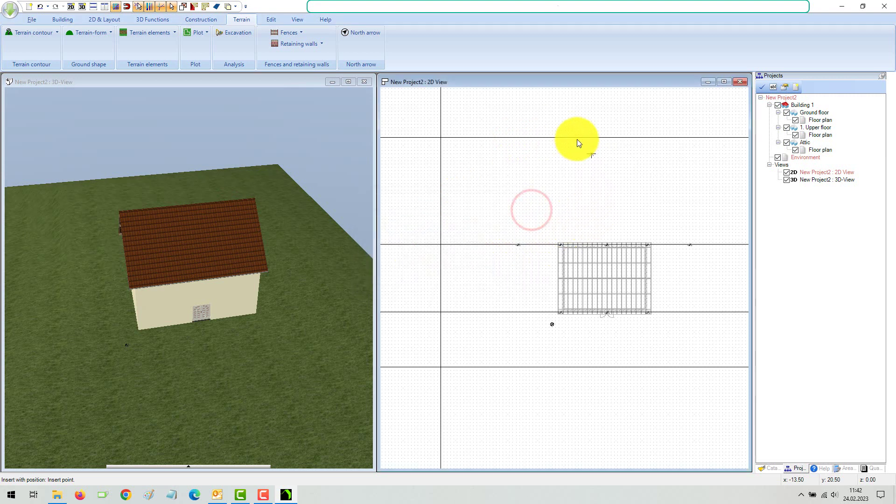
# Step: Add four more 5.00 m height points on the guideline at y 20.50, at x -6.50, 1.50, 7.00 and 14.00
pyautogui.click(563, 138)
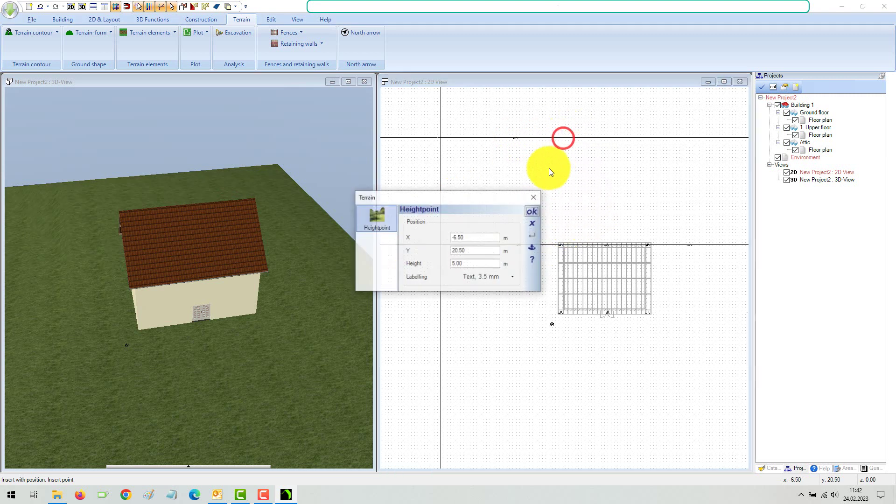
pyautogui.click(531, 212)
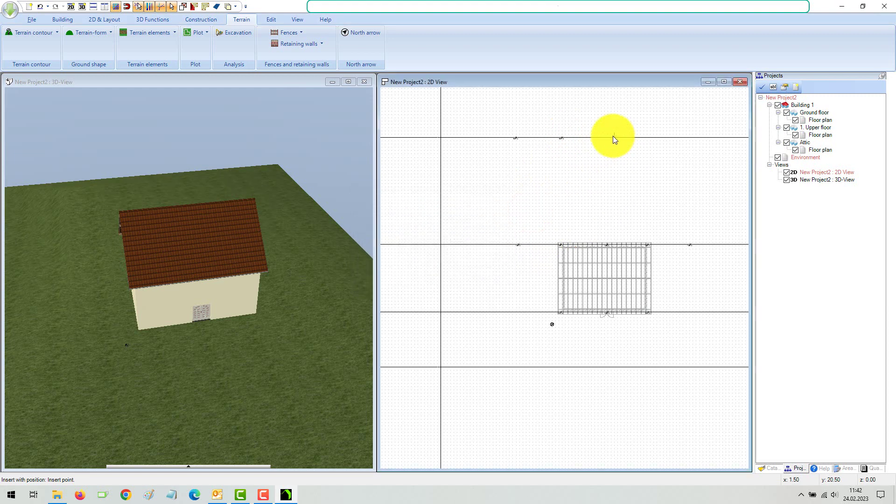
pyautogui.click(612, 136)
pyautogui.click(532, 211)
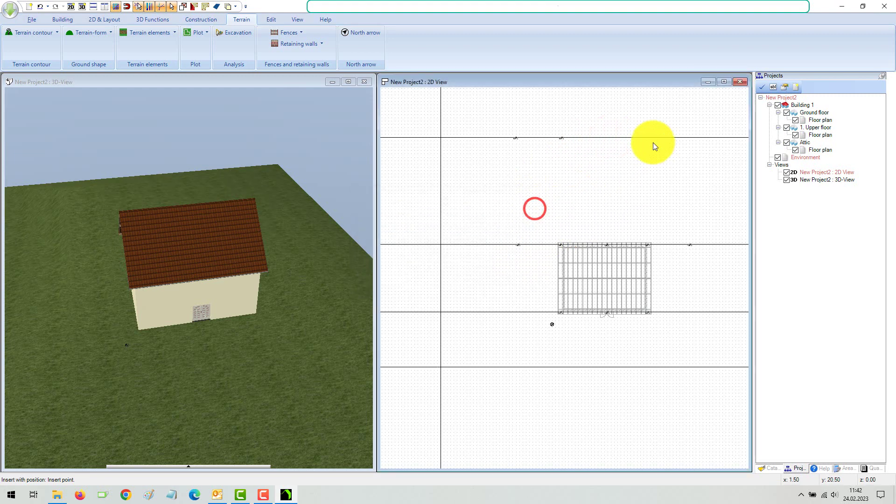
pyautogui.click(651, 138)
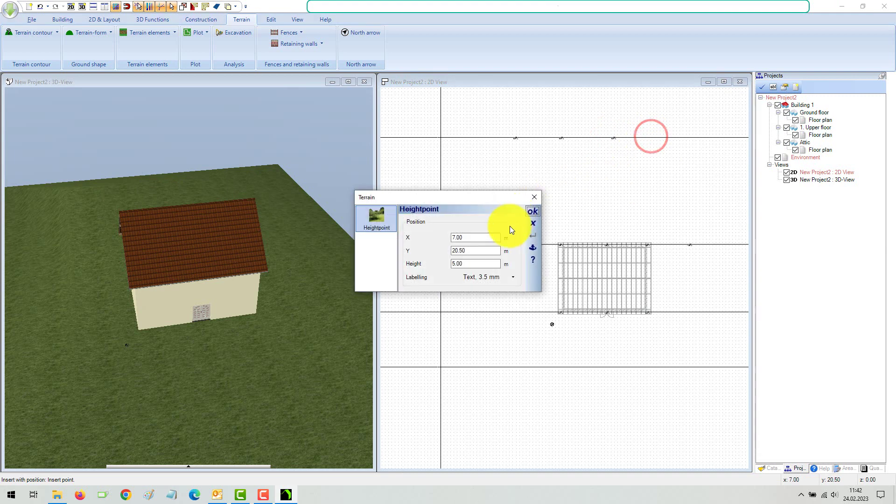
pyautogui.click(528, 208)
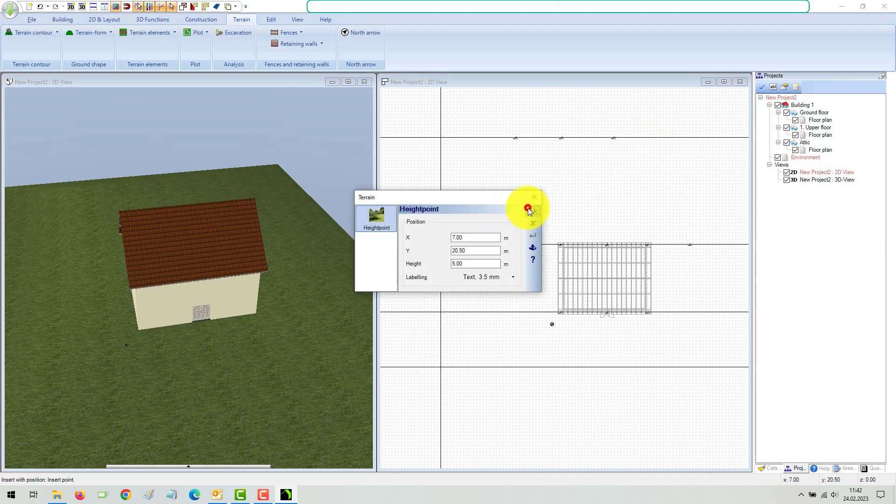
pyautogui.click(696, 139)
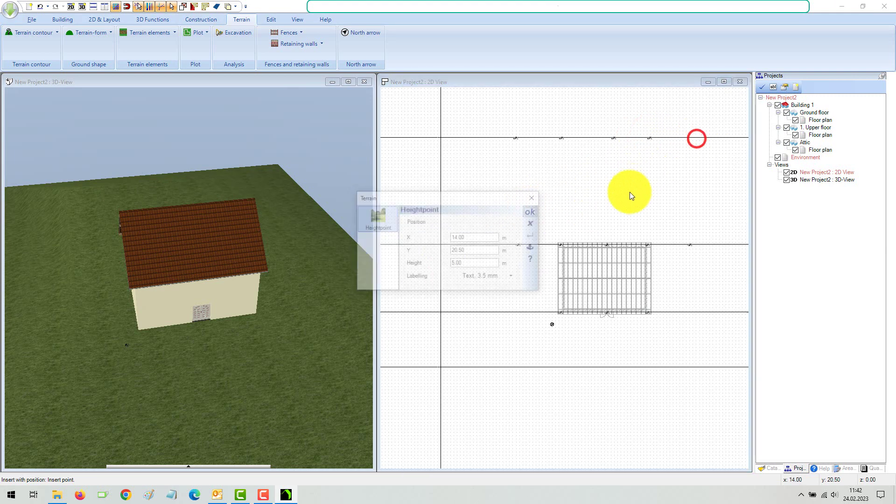
pyautogui.click(534, 213)
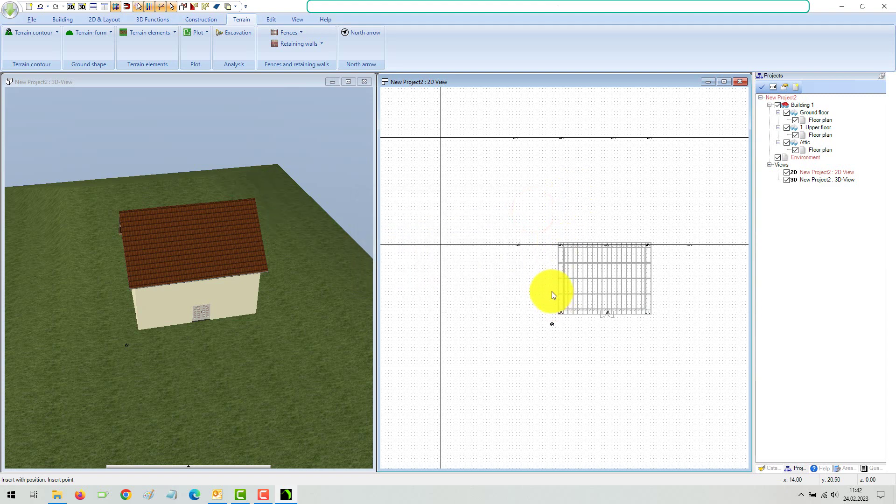
# Step: Insert a height point on the guideline in front of the house at x -15.00, y -14.50, with its height set to -2.50 m
pyautogui.click(505, 367)
pyautogui.click(467, 263)
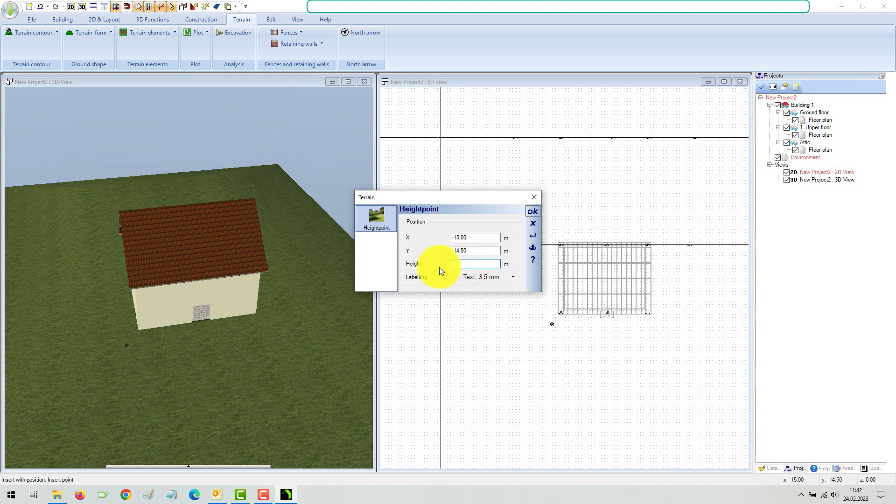
pyautogui.write('-2,5')
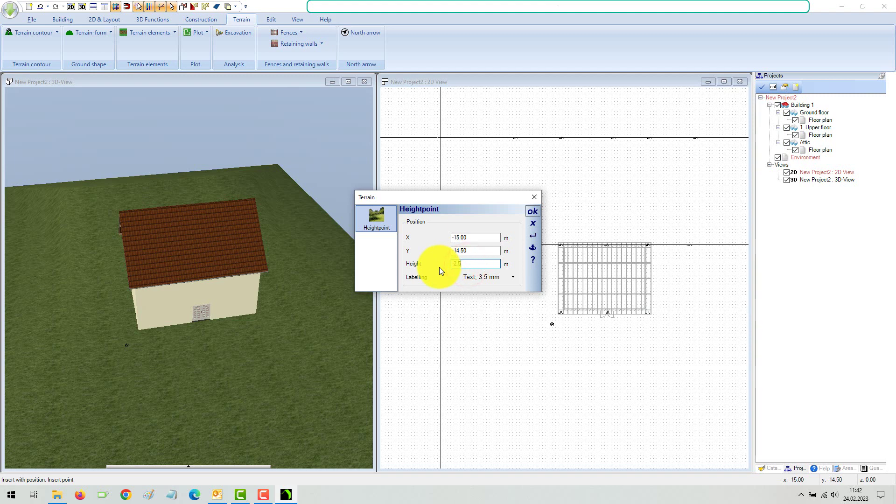
pyautogui.click(487, 251)
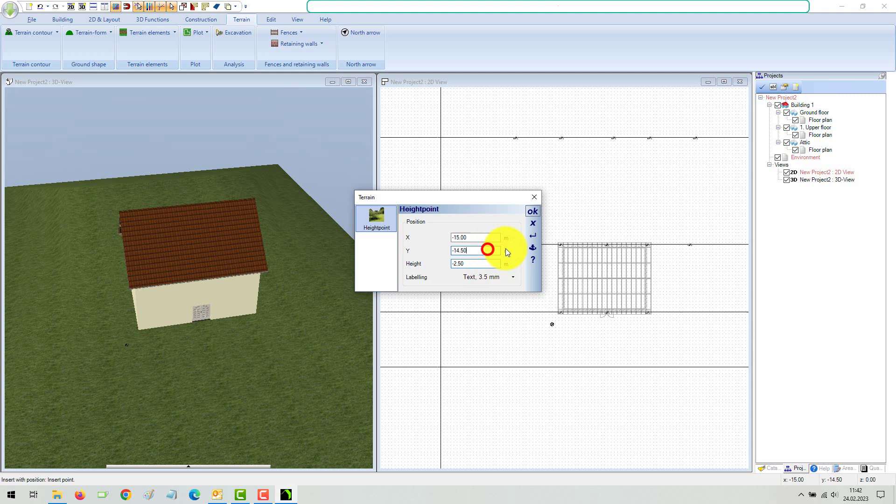
pyautogui.click(535, 212)
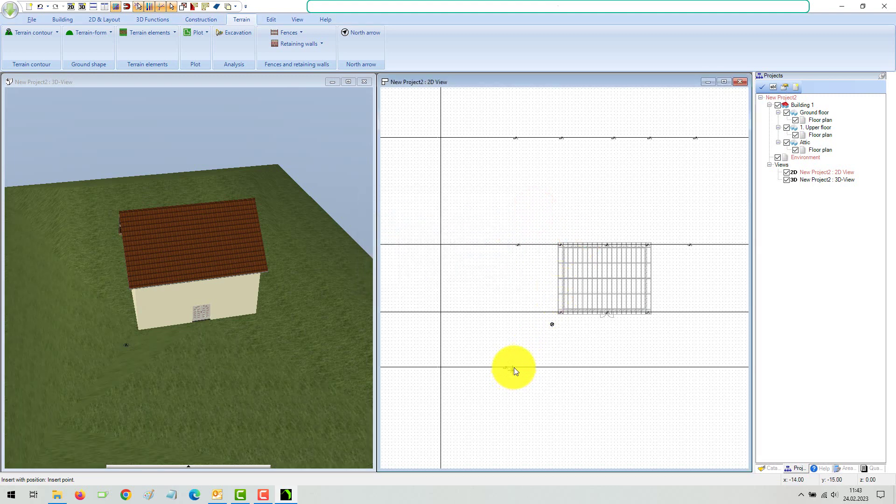
# Step: Add four more -2.50 m height points on the guideline at y -14.50, at x -7.50, 2.00, 7.50 and 13.50, and quit the tool
pyautogui.click(553, 368)
pyautogui.click(533, 212)
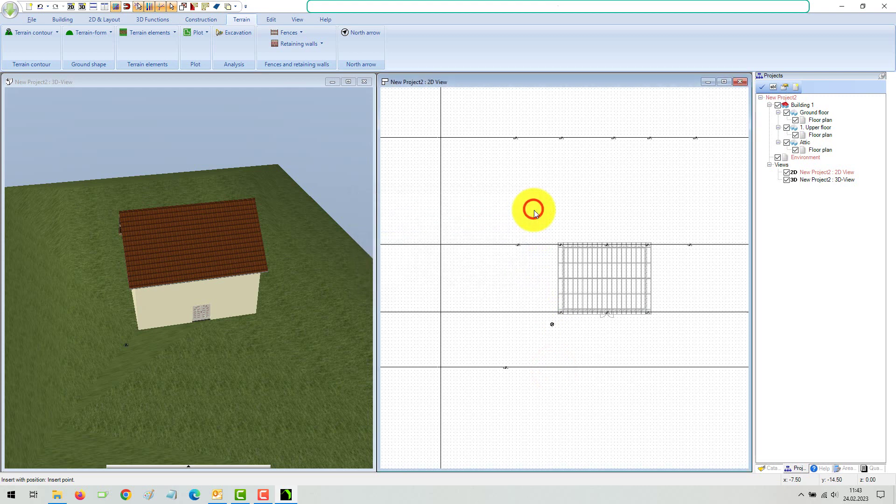
pyautogui.click(617, 366)
pyautogui.click(535, 212)
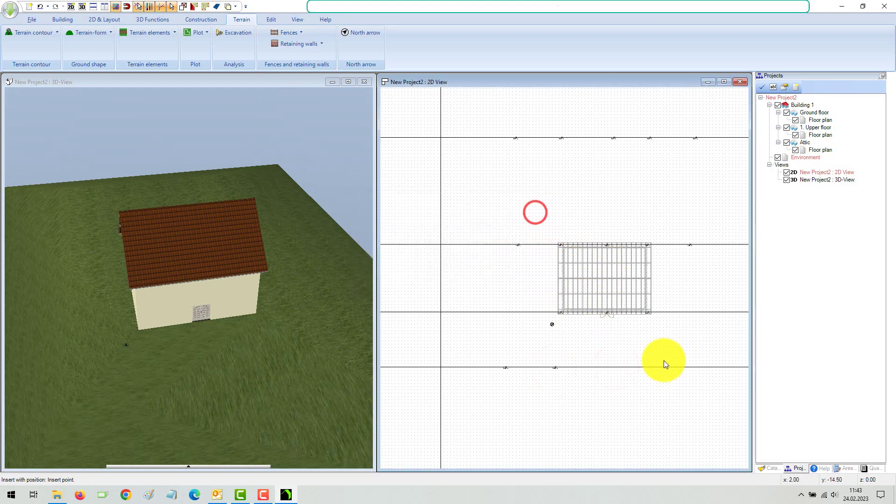
pyautogui.click(653, 368)
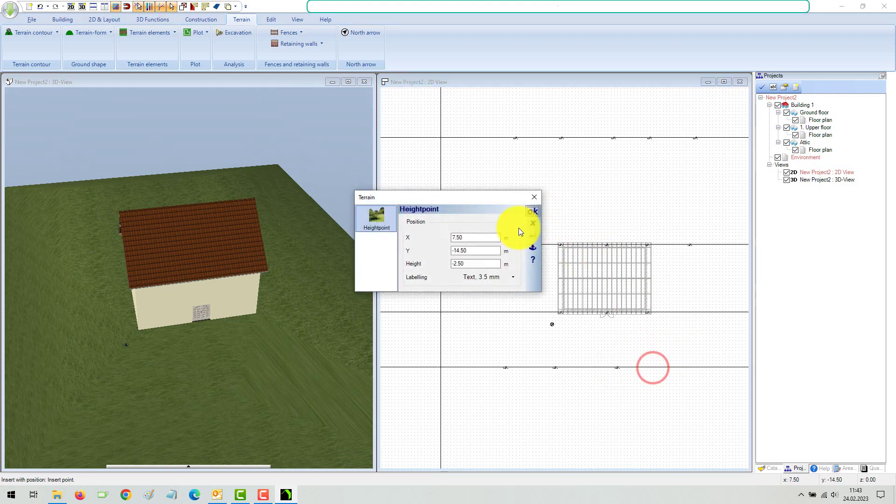
pyautogui.click(534, 212)
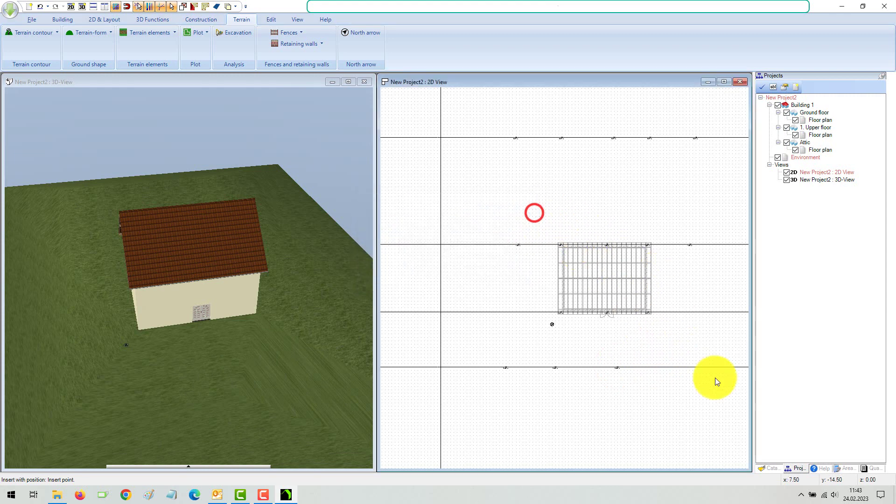
pyautogui.click(693, 367)
pyautogui.click(530, 213)
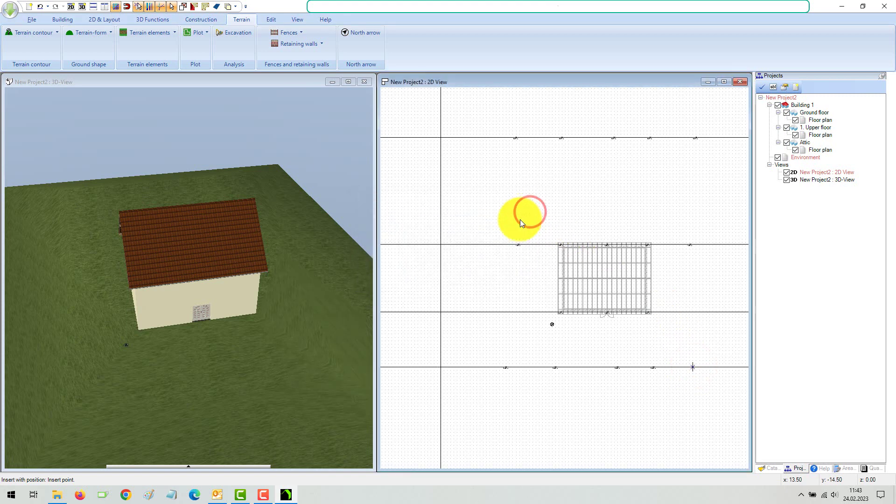
pyautogui.click(309, 124)
pyautogui.rightClick(309, 124)
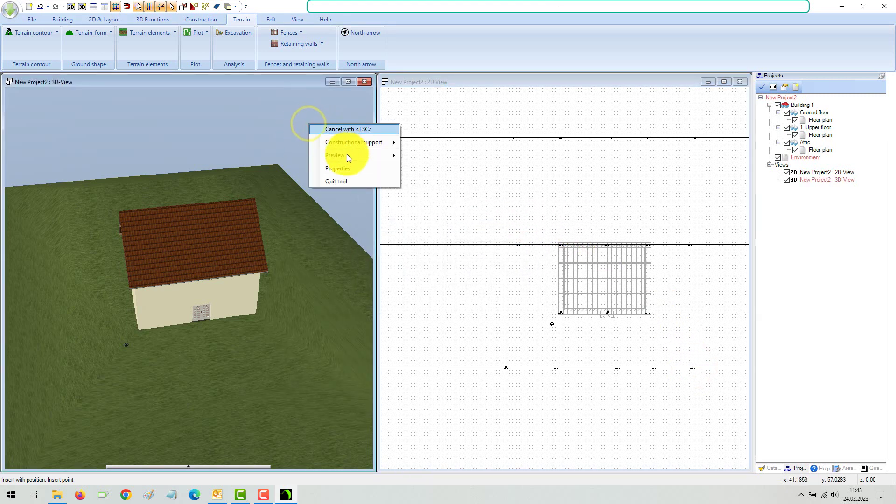
pyautogui.click(333, 178)
# Step: Inspect the sloped terrain in the 3D view with Building 1 temporarily hidden, and show the building again
pyautogui.moveTo(274, 142); pyautogui.dragTo(264, 160)
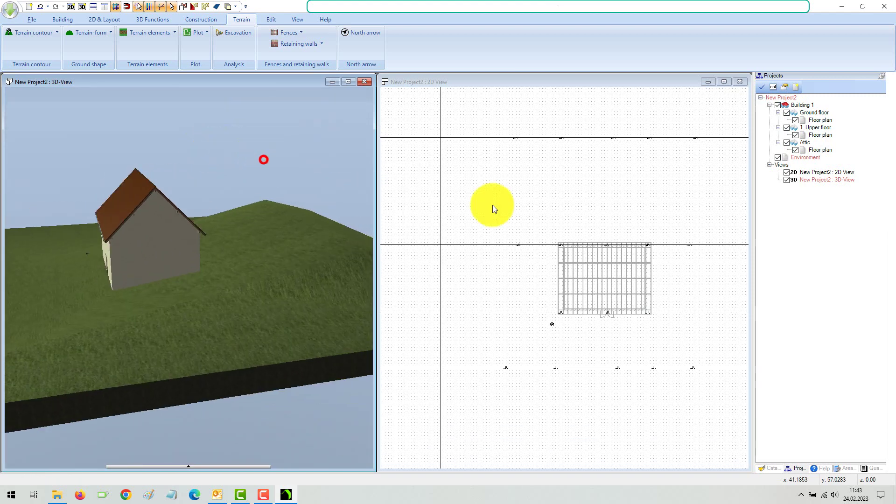
pyautogui.click(778, 105)
pyautogui.moveTo(273, 217); pyautogui.dragTo(305, 233)
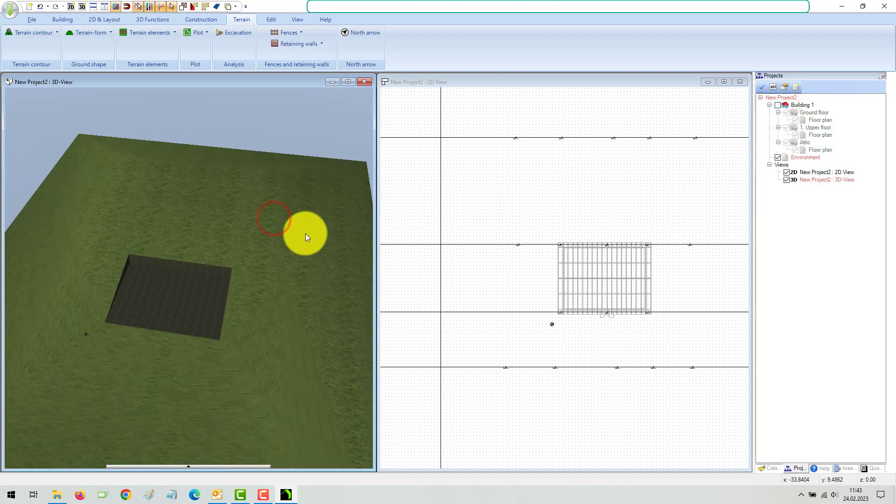
pyautogui.click(778, 105)
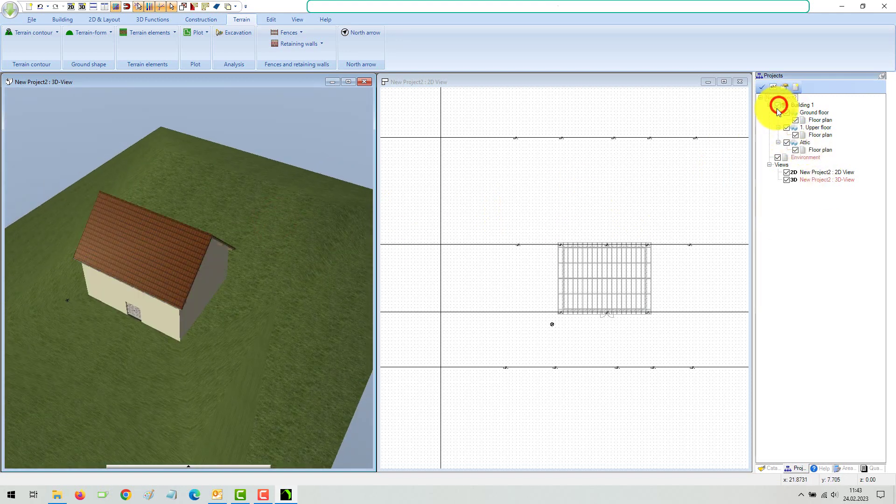
# Step: Insert a 0.00 m height point on the front wall's guideline beside the house at x -13.794, y -6.1276
pyautogui.click(505, 83)
pyautogui.click(32, 18)
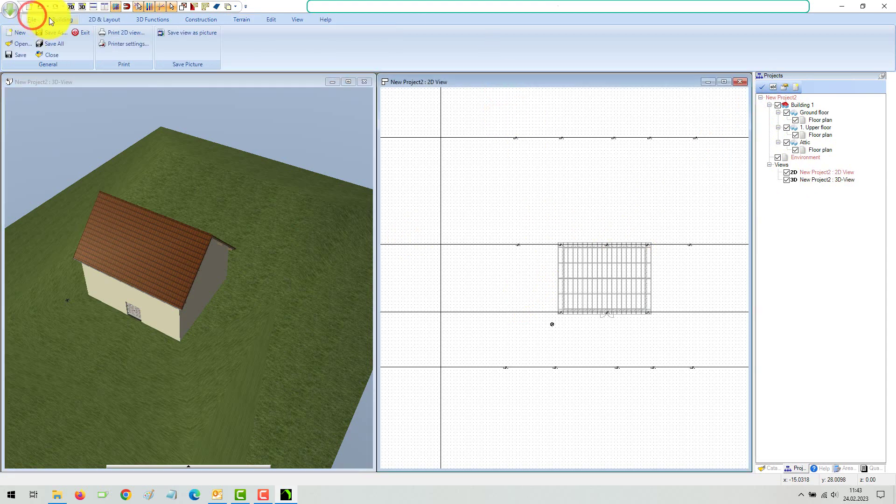
pyautogui.click(234, 20)
pyautogui.click(40, 33)
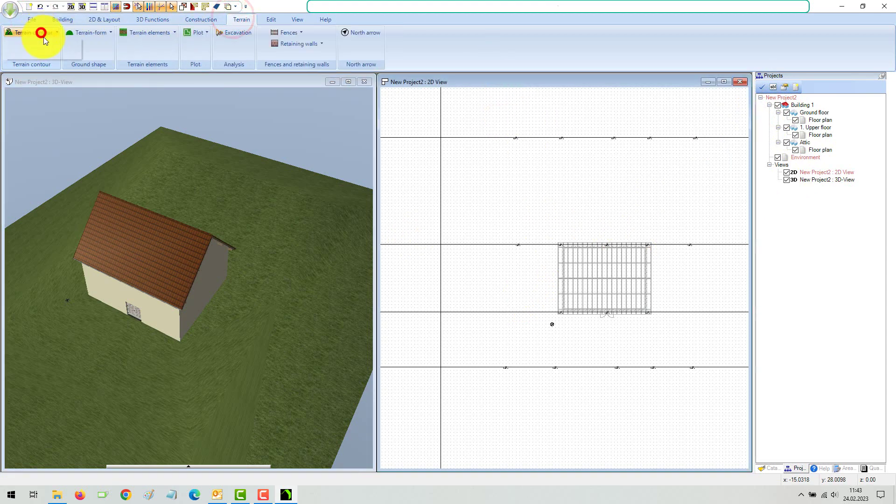
pyautogui.click(55, 43)
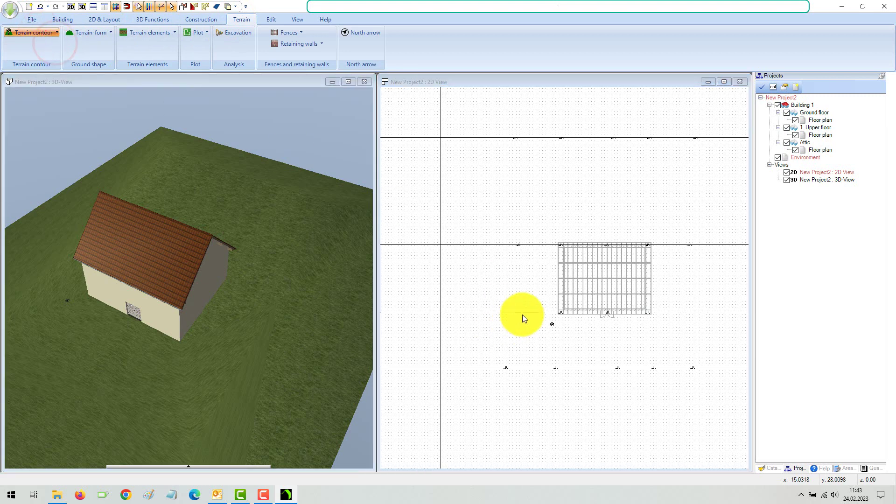
pyautogui.scroll(2, 519, 311)
pyautogui.scroll(1, 515, 308)
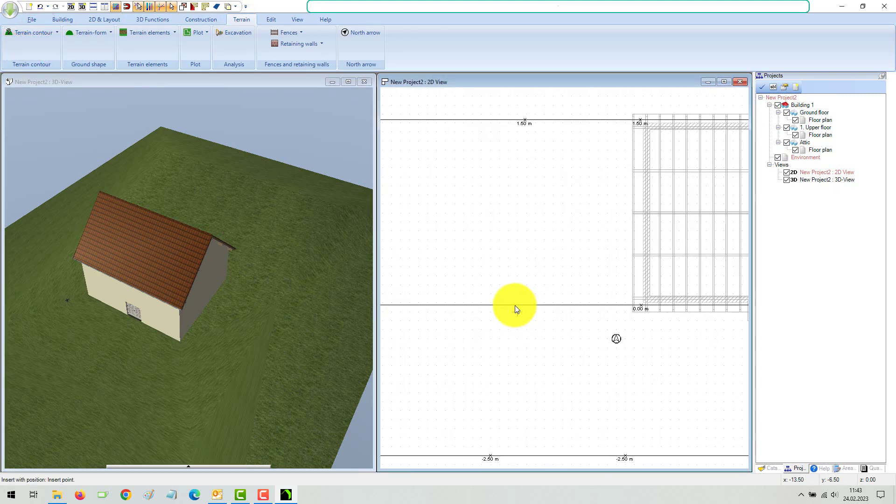
pyautogui.scroll(1, 512, 305)
pyautogui.click(511, 306)
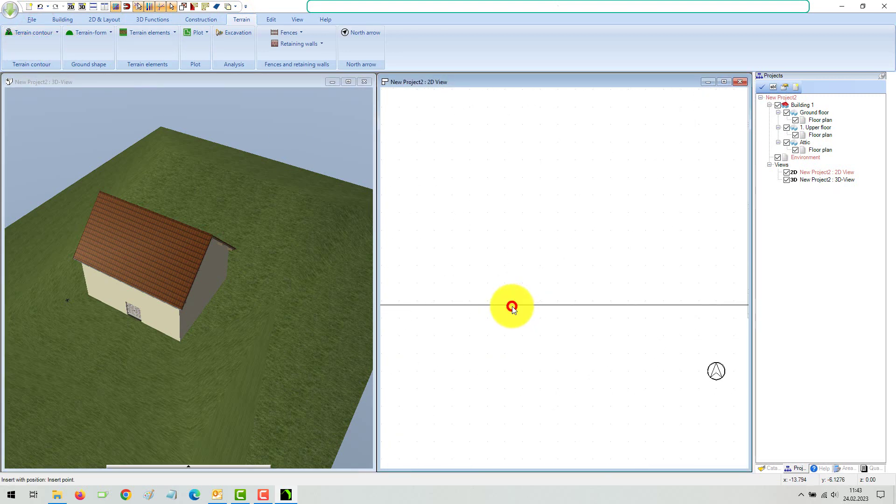
pyautogui.click(470, 264)
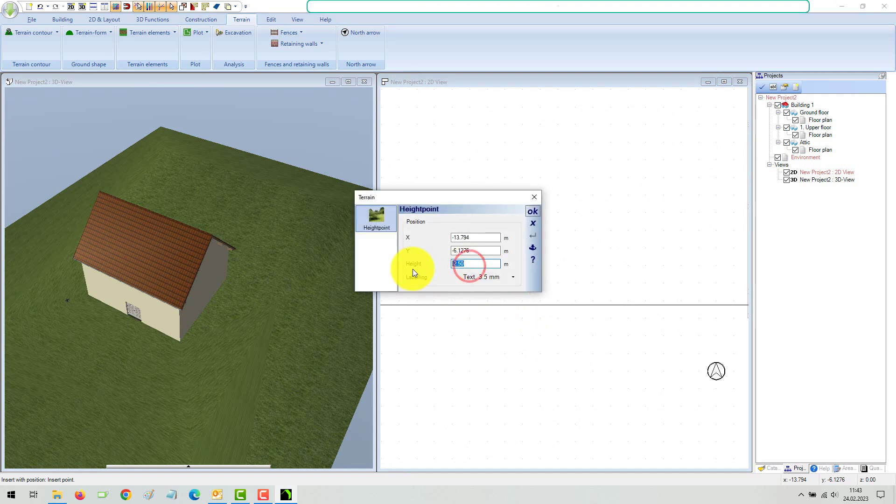
pyautogui.write('0')
pyautogui.click(532, 211)
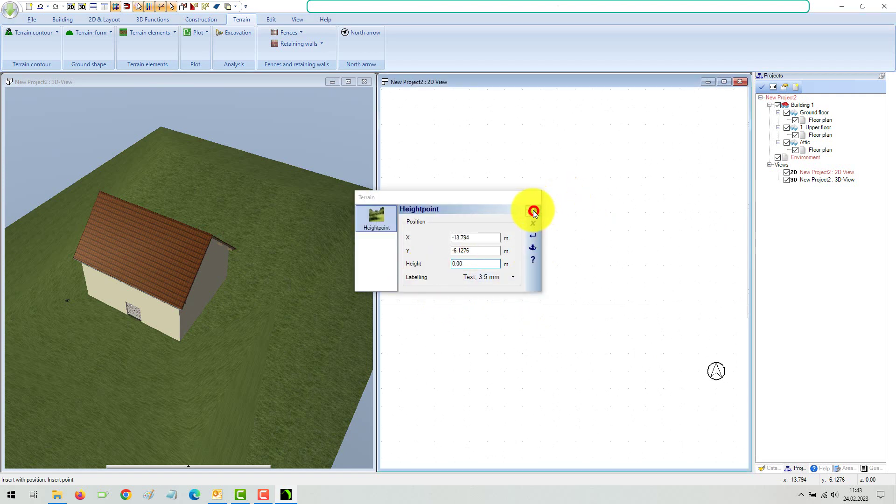
# Step: Add a matching 0.00 m height point on the front wall's guideline beyond the house's other side, at x 13.051
pyautogui.scroll(-3, 617, 264)
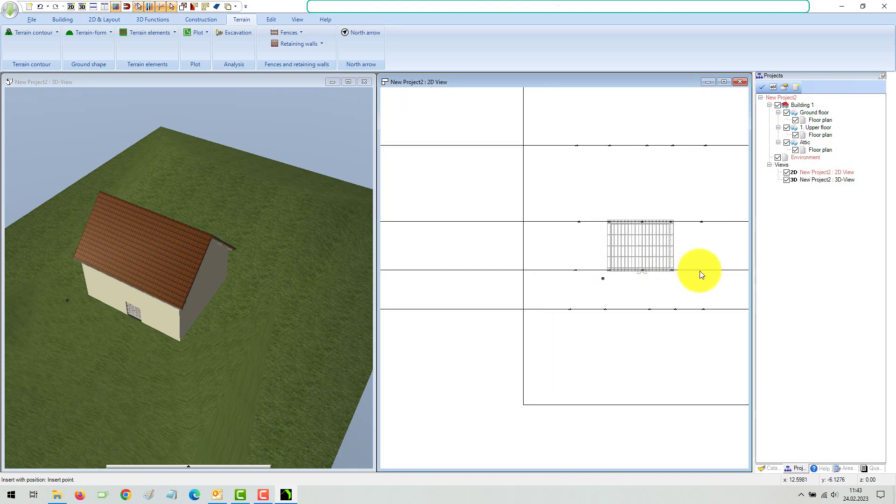
pyautogui.scroll(3, 699, 271)
pyautogui.scroll(3, 705, 269)
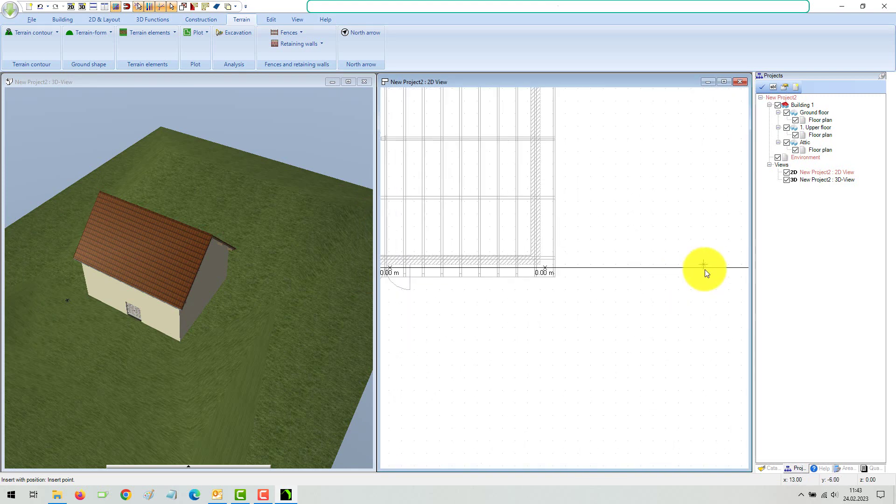
pyautogui.click(705, 270)
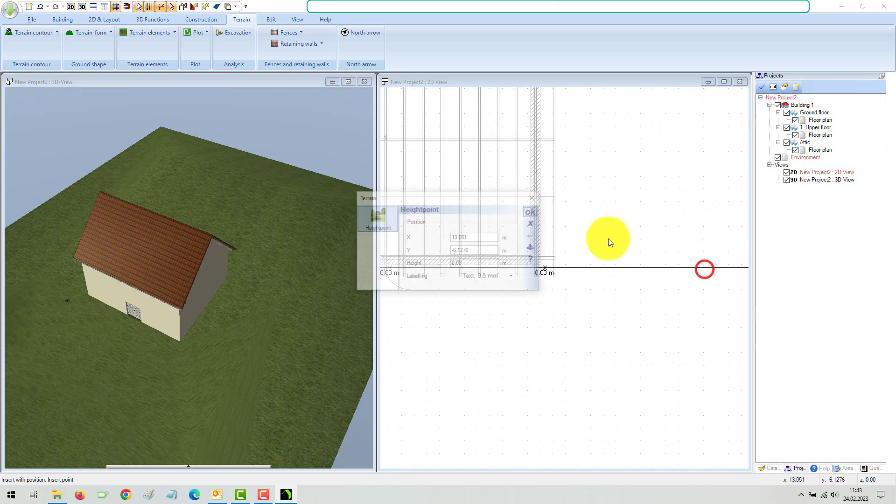
pyautogui.click(531, 211)
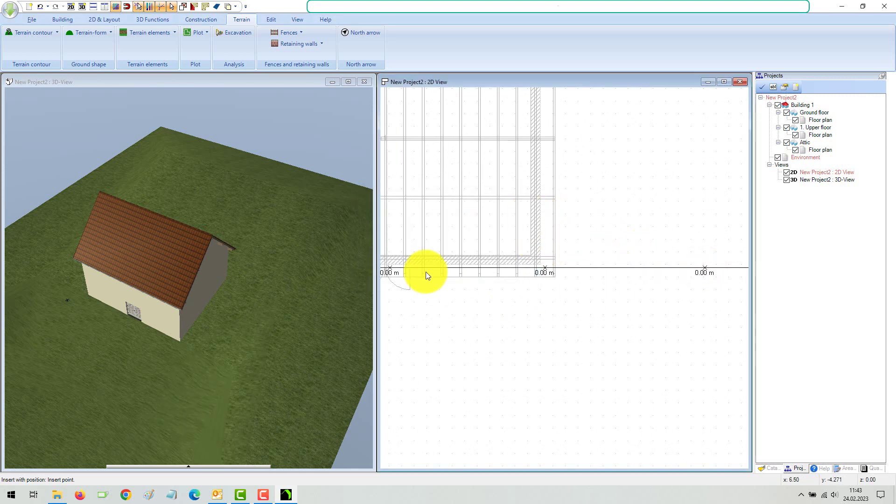
# Step: Draw a five-cornered plot polygon around the house inside the terrain, with a peak behind the house and a front edge about 35.71 m long
pyautogui.click(313, 312)
pyautogui.moveTo(304, 325); pyautogui.dragTo(320, 275)
pyautogui.scroll(-5, 579, 286)
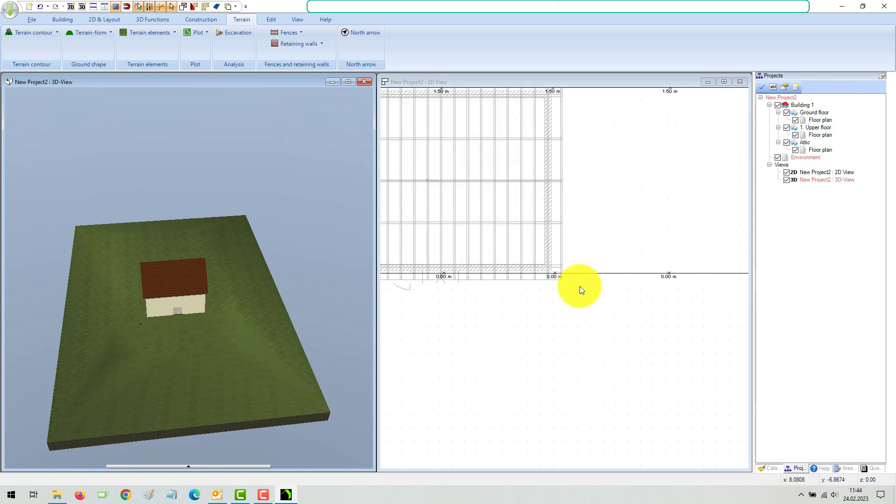
pyautogui.scroll(-3, 579, 286)
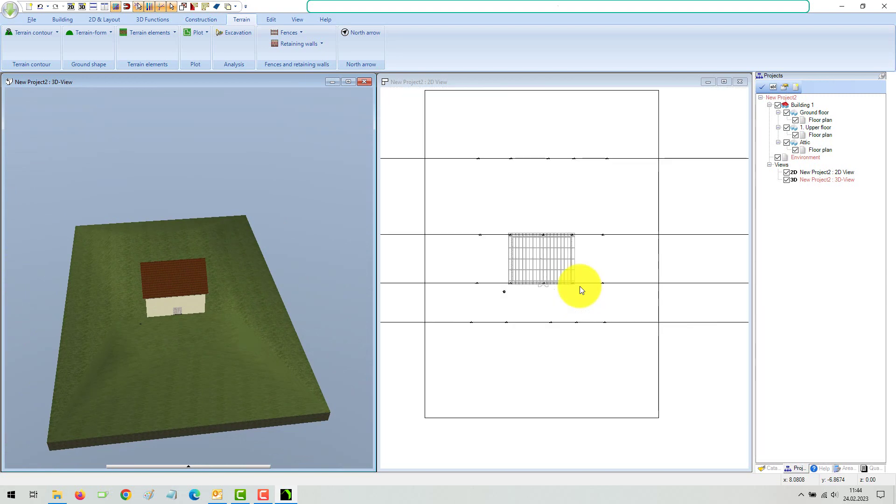
pyautogui.click(598, 375)
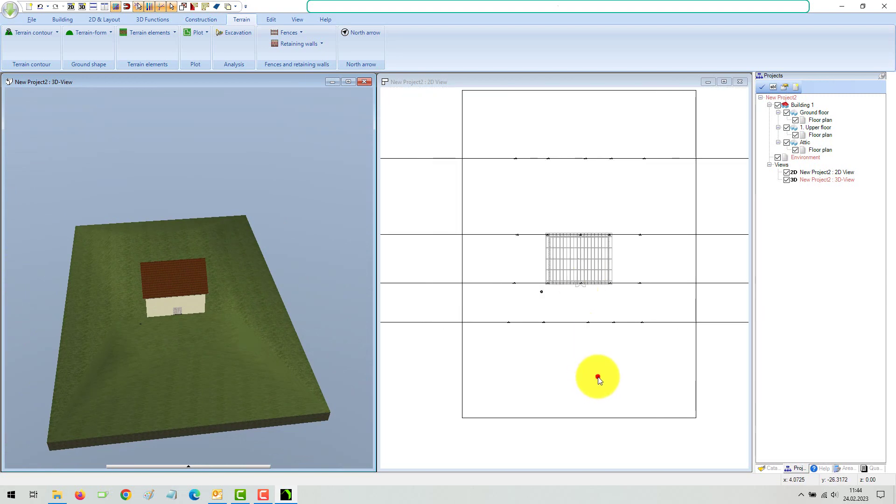
pyautogui.click(442, 125)
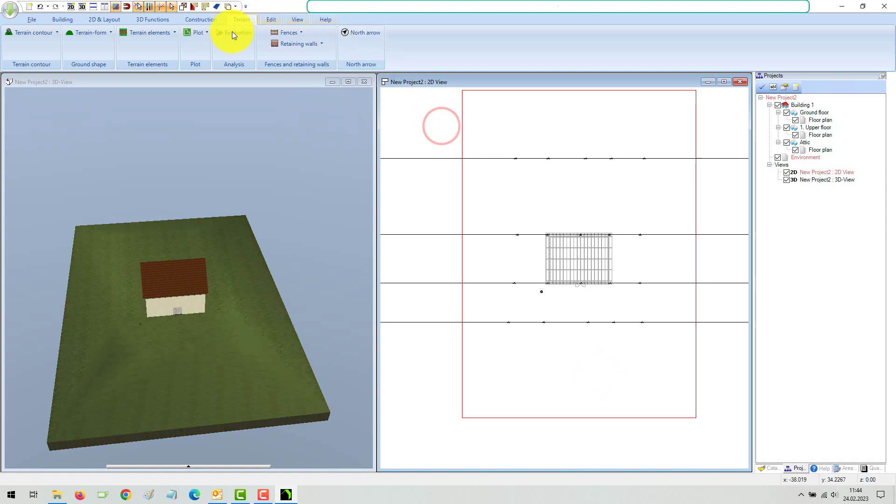
pyautogui.click(197, 32)
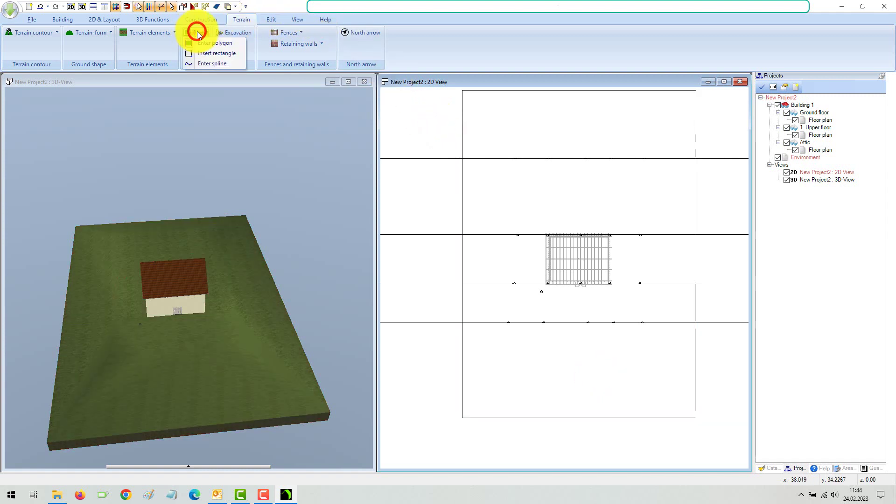
pyautogui.click(223, 43)
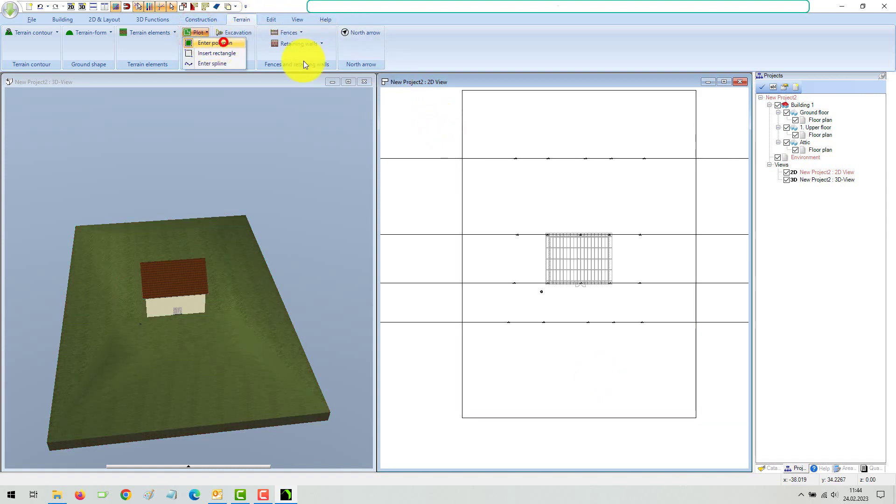
pyautogui.click(498, 213)
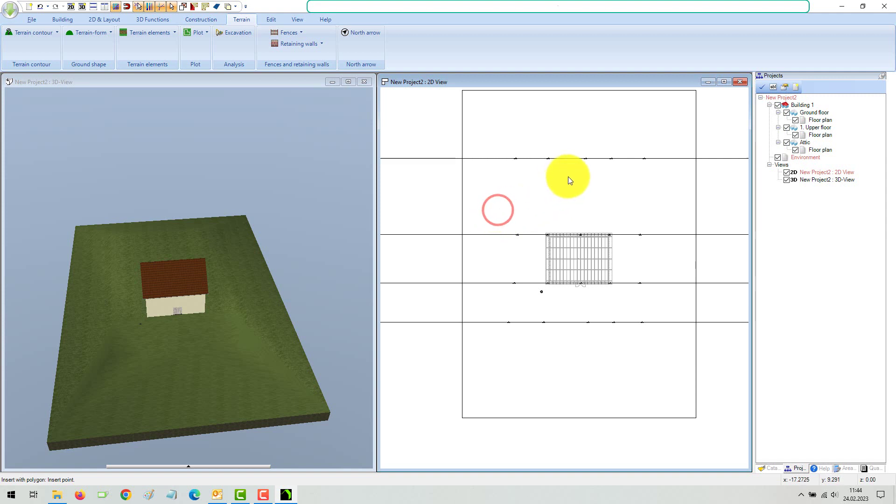
pyautogui.click(568, 176)
pyautogui.click(674, 221)
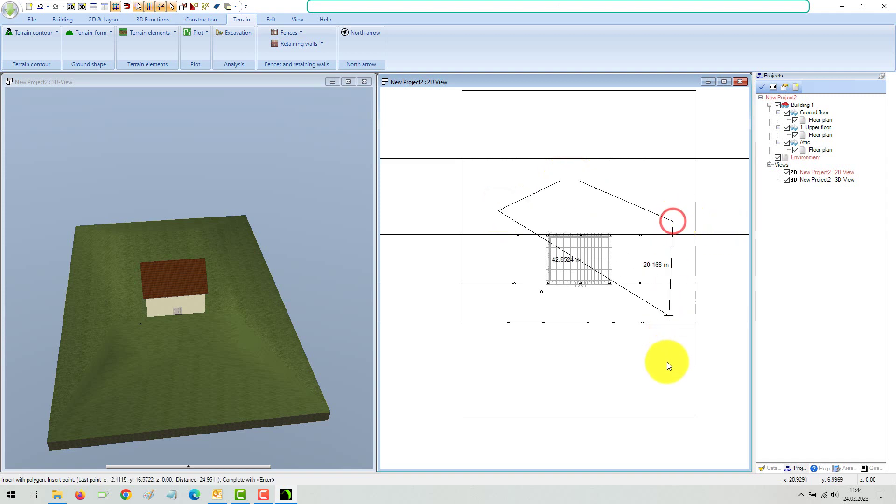
pyautogui.click(671, 386)
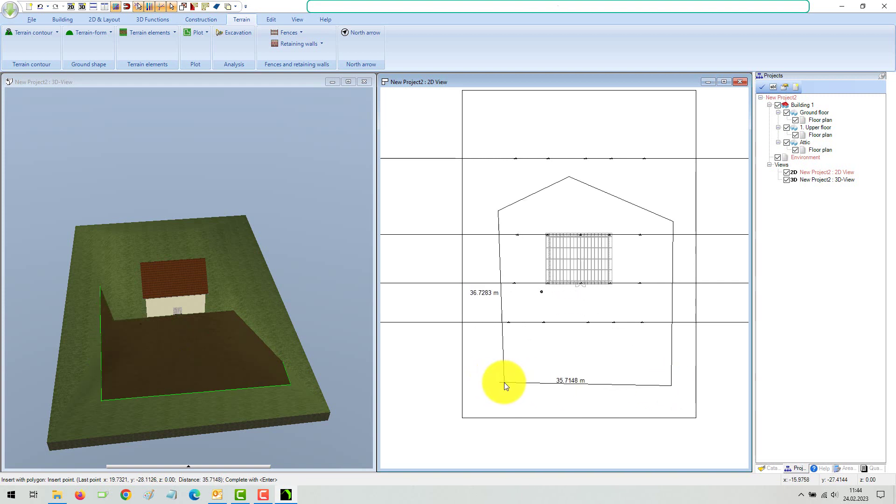
pyautogui.doubleClick(504, 382)
pyautogui.rightClick(515, 307)
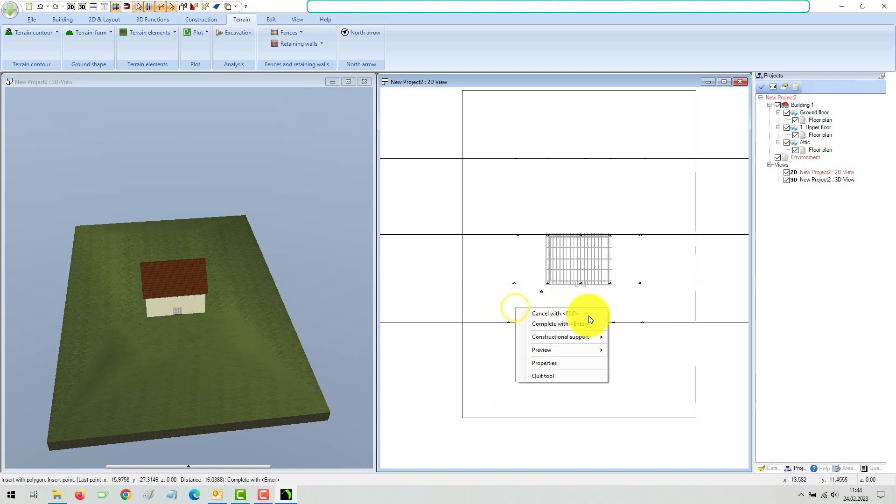
pyautogui.click(561, 324)
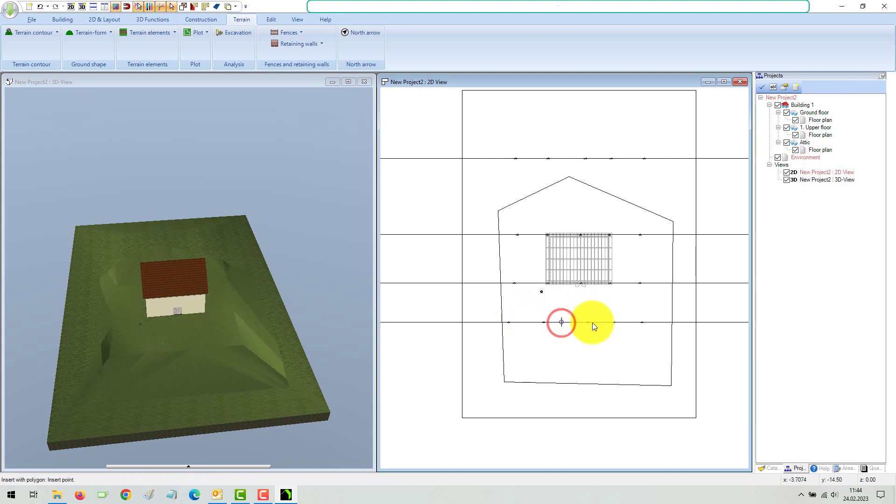
# Step: Leave the plot polygon tool and transfer the surrounding terrain's grass material to the plot area in the 3D view
pyautogui.click(305, 200)
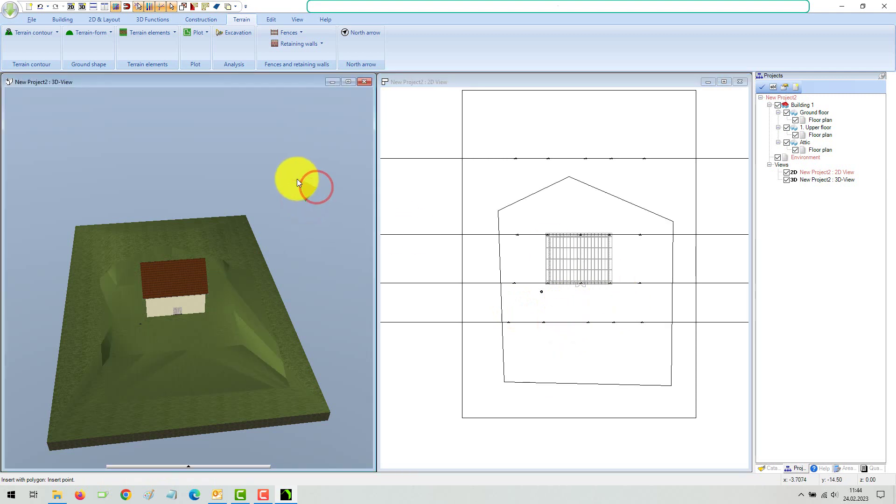
pyautogui.rightClick(302, 180)
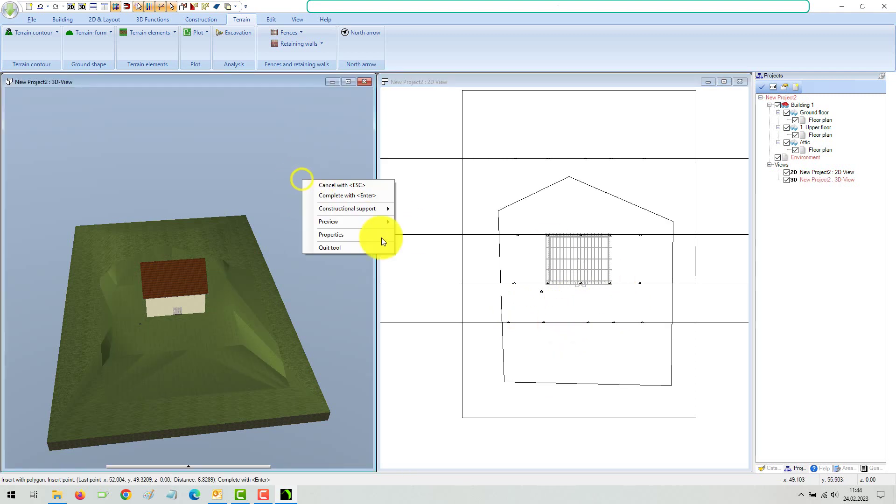
pyautogui.click(345, 247)
pyautogui.moveTo(324, 246); pyautogui.dragTo(308, 279)
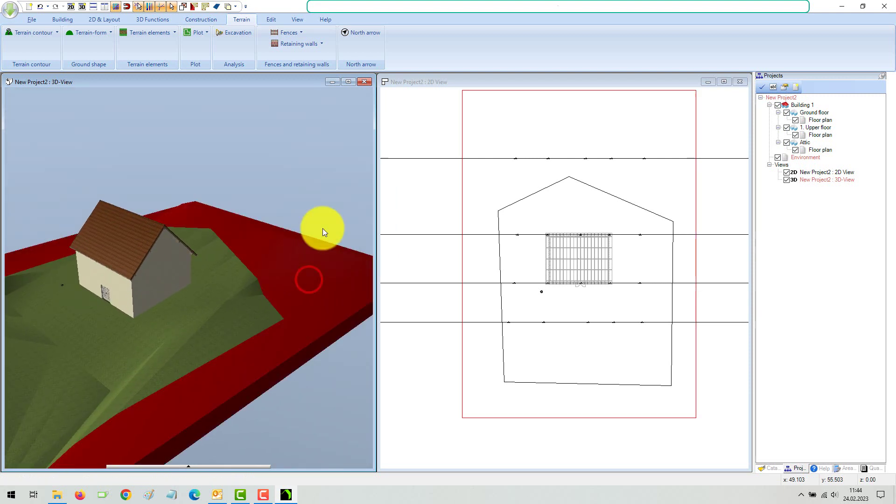
pyautogui.click(313, 184)
pyautogui.click(168, 21)
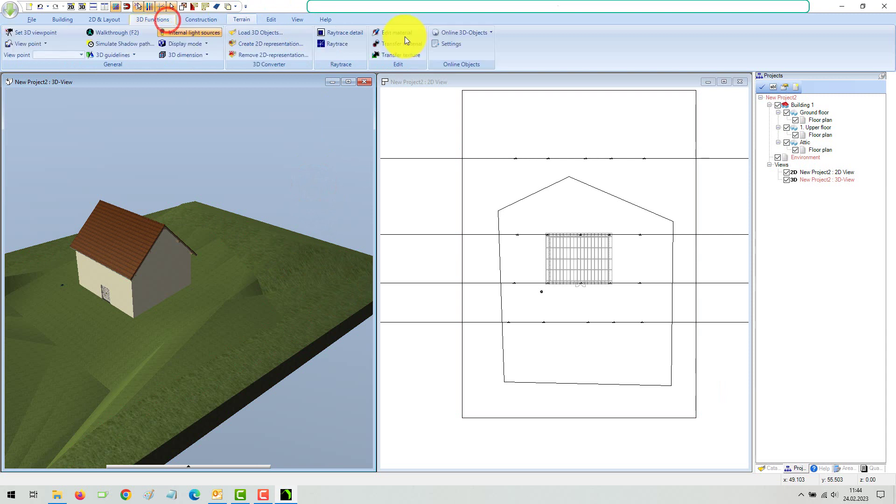
pyautogui.click(401, 43)
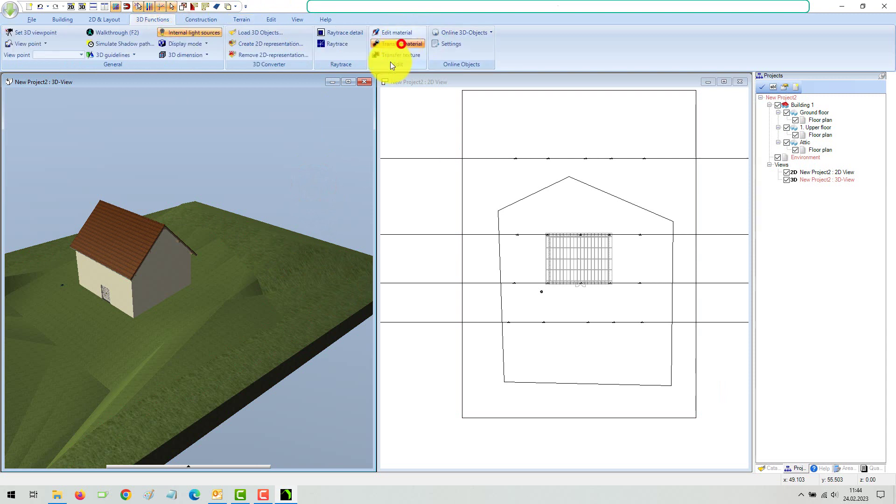
pyautogui.click(237, 312)
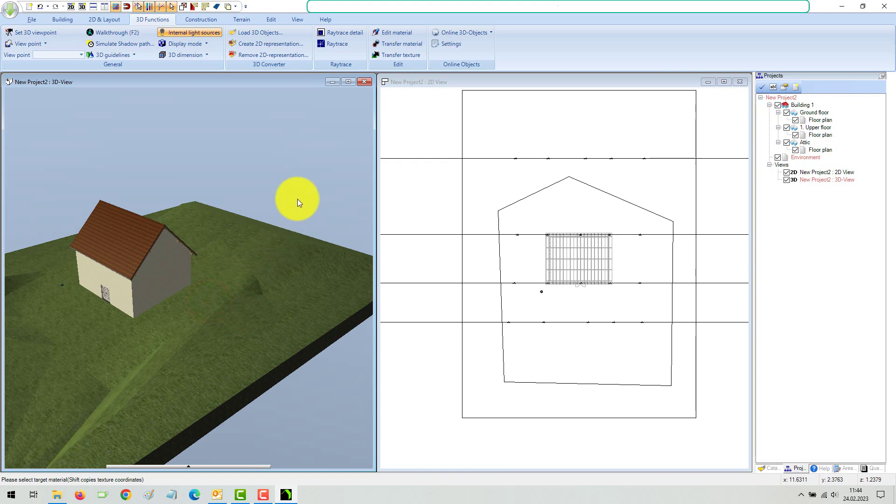
# Step: Move the plot's two front corners in toward the house, to just in front of the frontmost guideline
pyautogui.moveTo(280, 185); pyautogui.dragTo(290, 309, button='right')
pyautogui.moveTo(286, 308); pyautogui.dragTo(305, 263)
pyautogui.rightClick(305, 264)
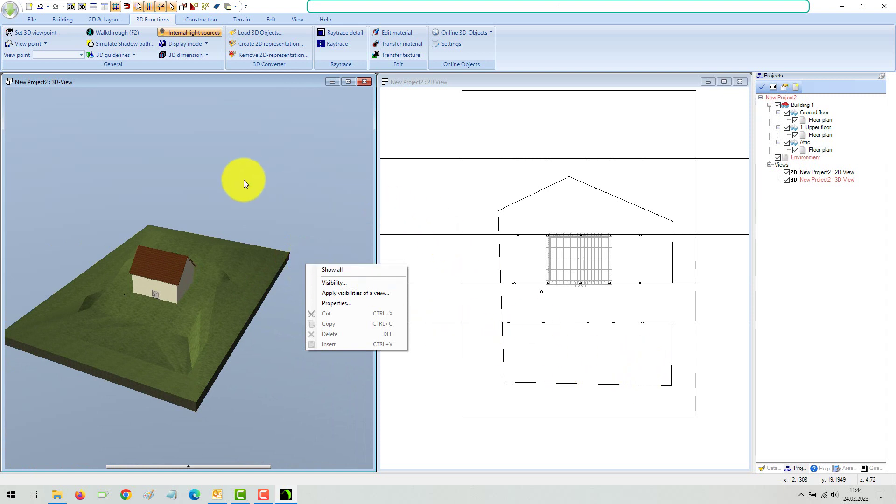
pyautogui.click(304, 193)
pyautogui.click(657, 382)
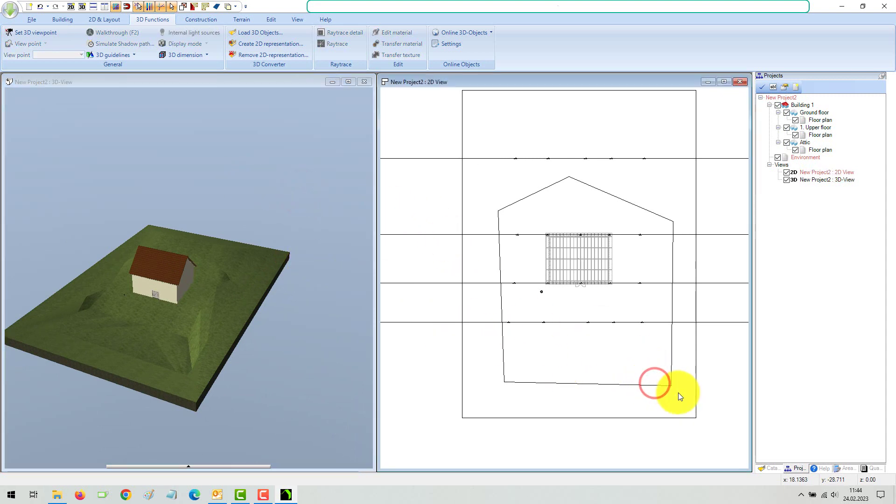
pyautogui.click(669, 384)
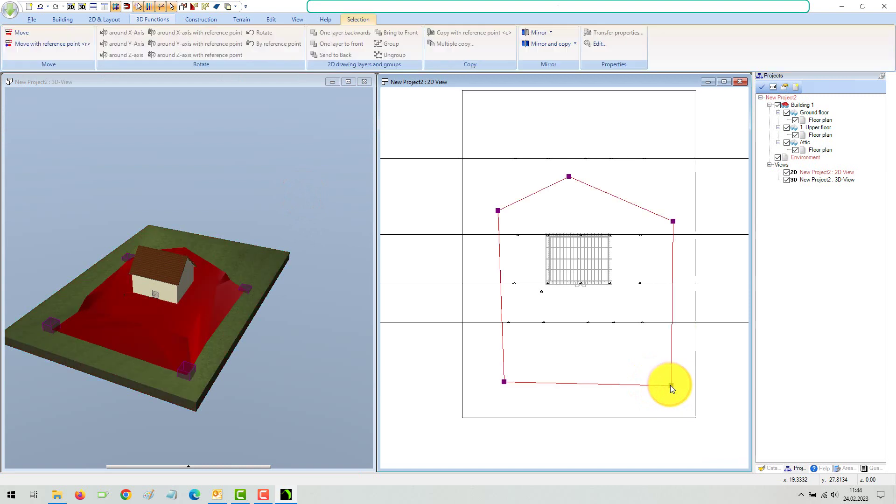
pyautogui.click(670, 385)
pyautogui.click(660, 344)
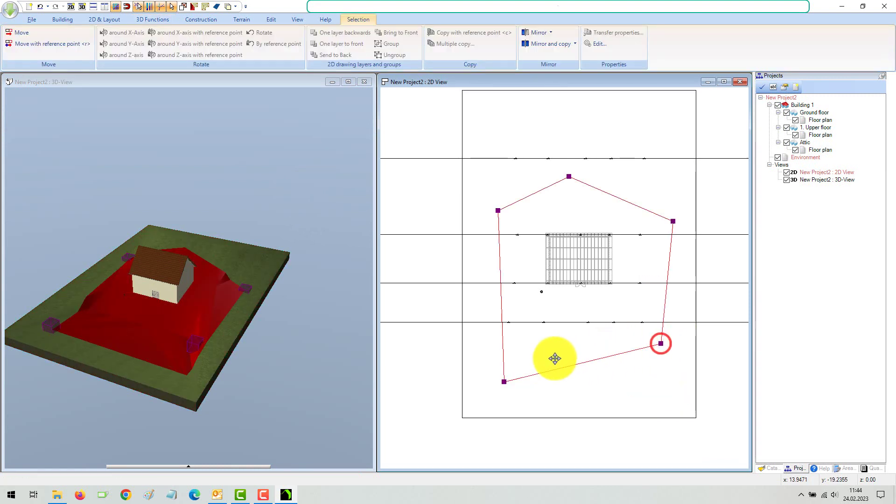
pyautogui.click(504, 381)
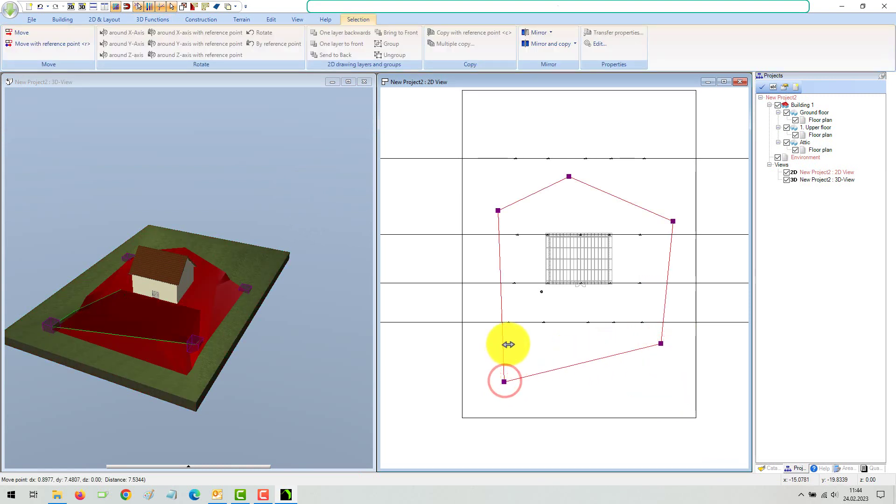
pyautogui.click(503, 342)
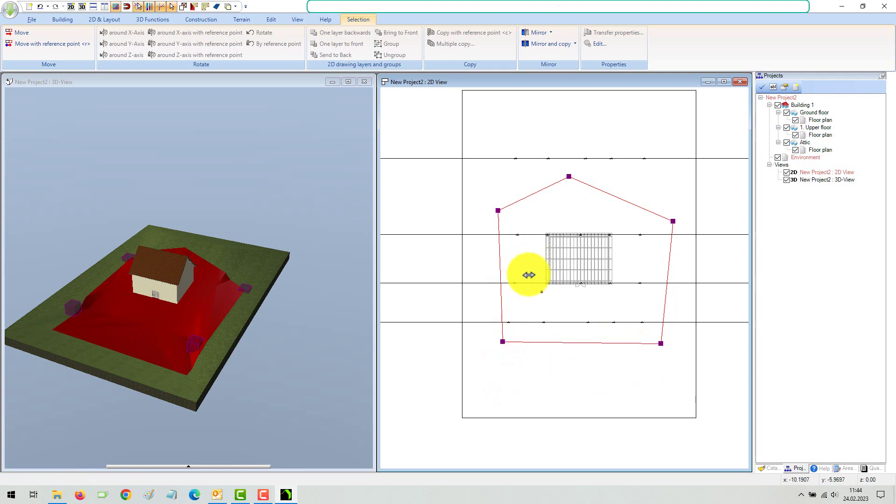
# Step: Hide the Terrain solid element type in the 3D view, keeping plot areas visible
pyautogui.click(266, 175)
pyautogui.click(297, 173)
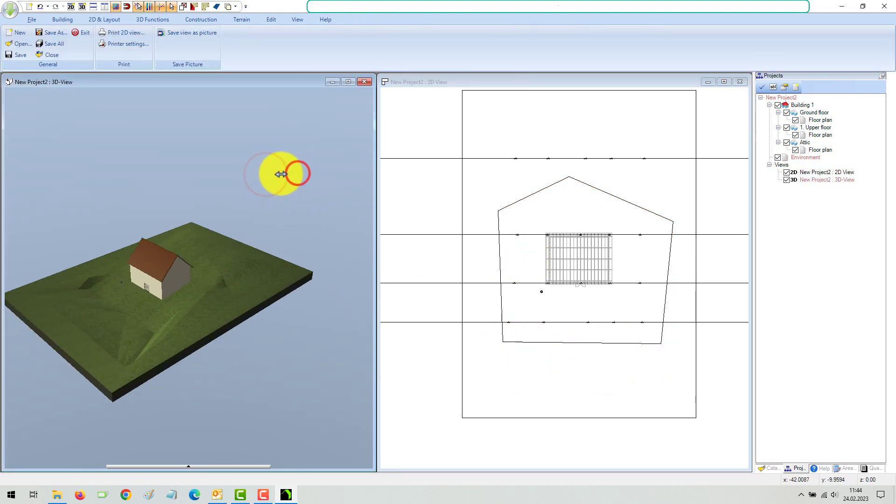
pyautogui.moveTo(277, 186); pyautogui.dragTo(286, 186)
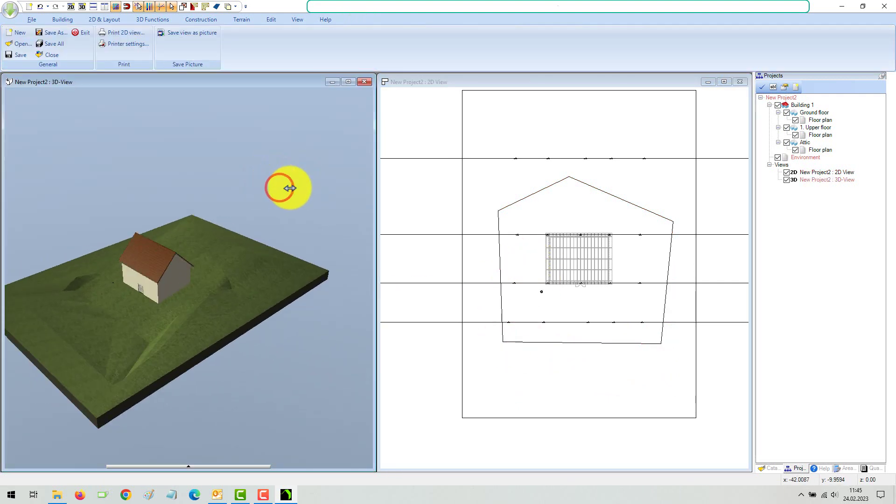
pyautogui.rightClick(289, 187)
pyautogui.click(320, 206)
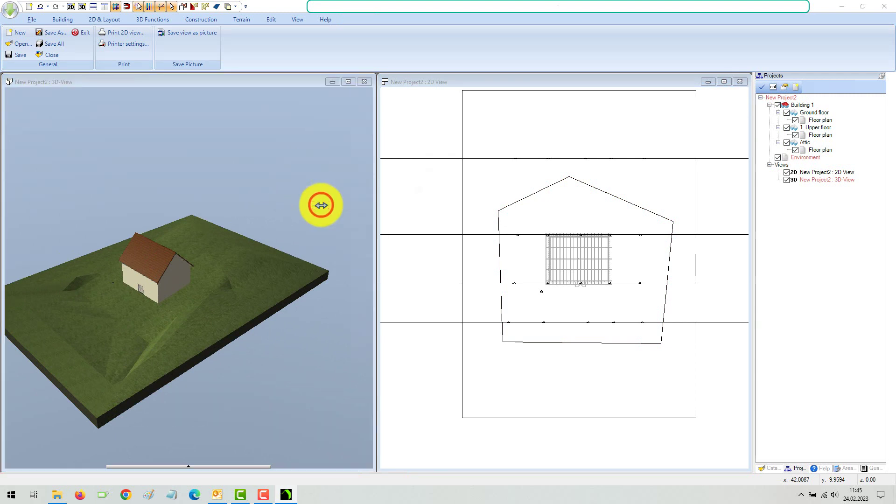
pyautogui.click(401, 233)
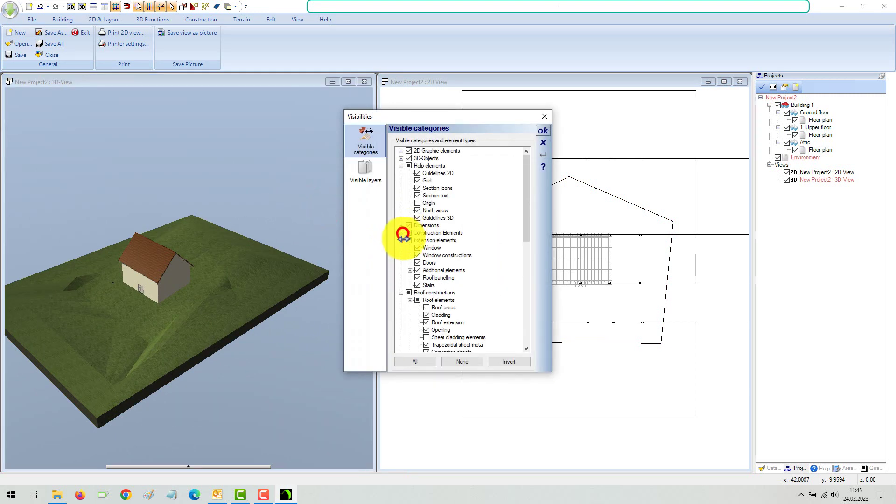
pyautogui.click(401, 293)
pyautogui.scroll(-2, 413, 322)
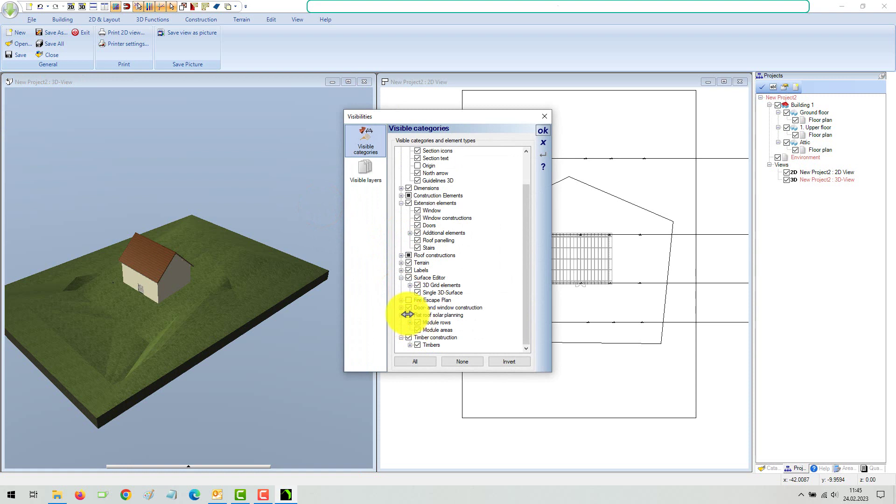
pyautogui.click(401, 263)
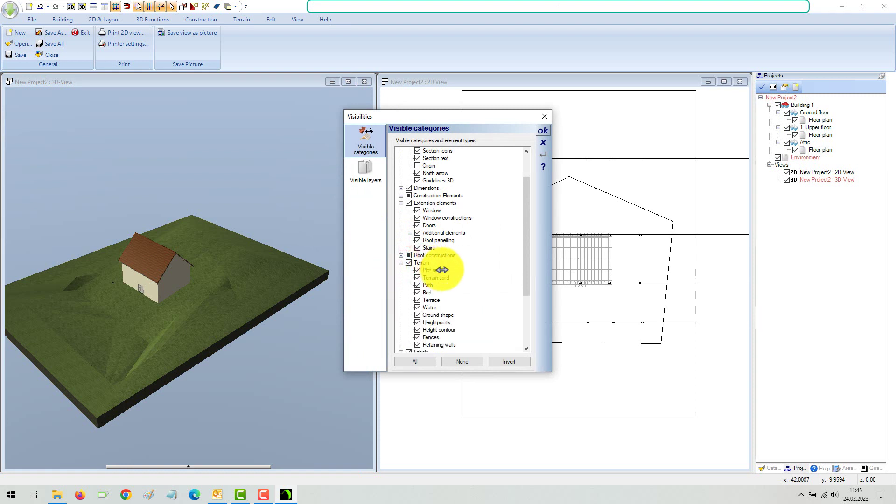
pyautogui.click(417, 277)
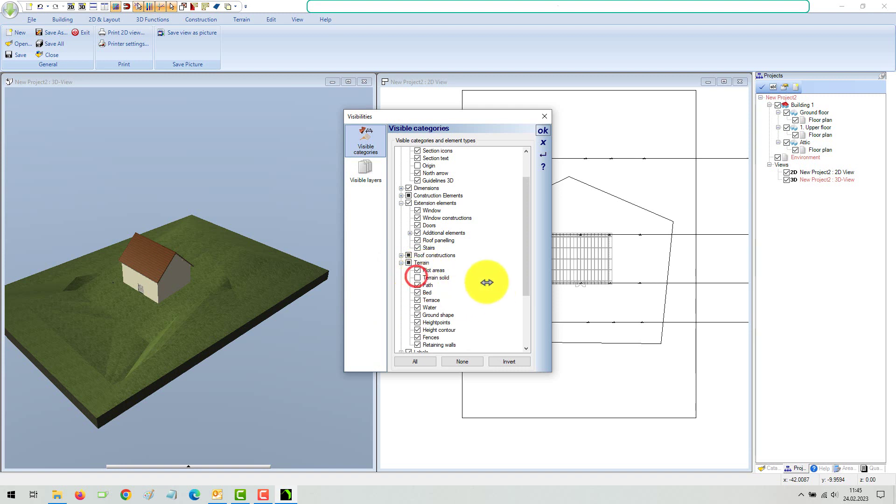
pyautogui.click(543, 130)
# Step: Insert a 3.00 m height point behind the house near the plot's rear corner, at x -14.50, y 12.50
pyautogui.moveTo(310, 166); pyautogui.dragTo(289, 181)
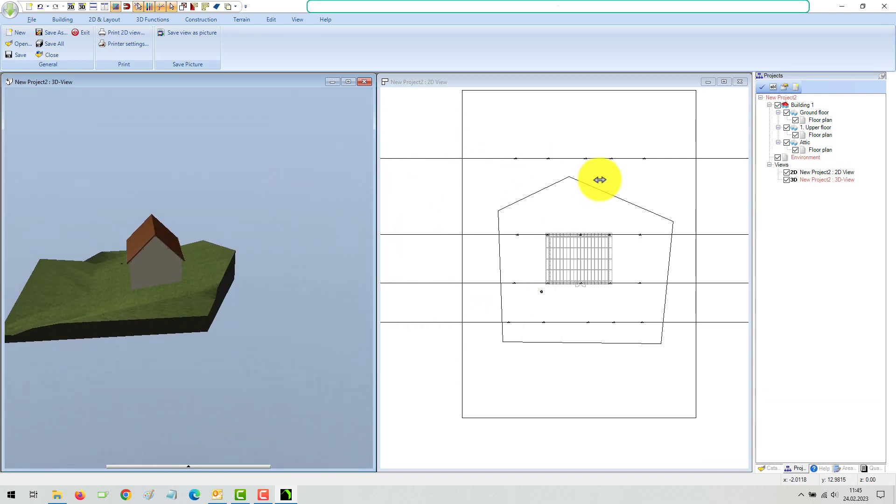
pyautogui.scroll(3, 568, 216)
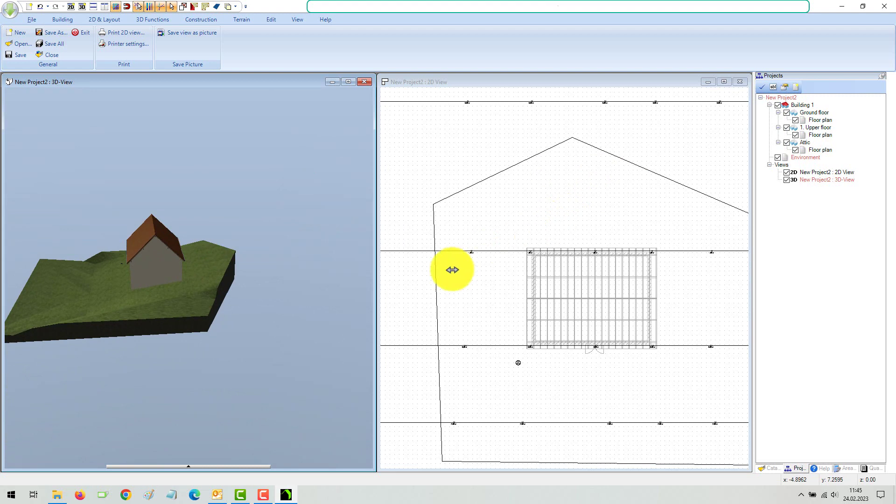
pyautogui.scroll(2, 429, 299)
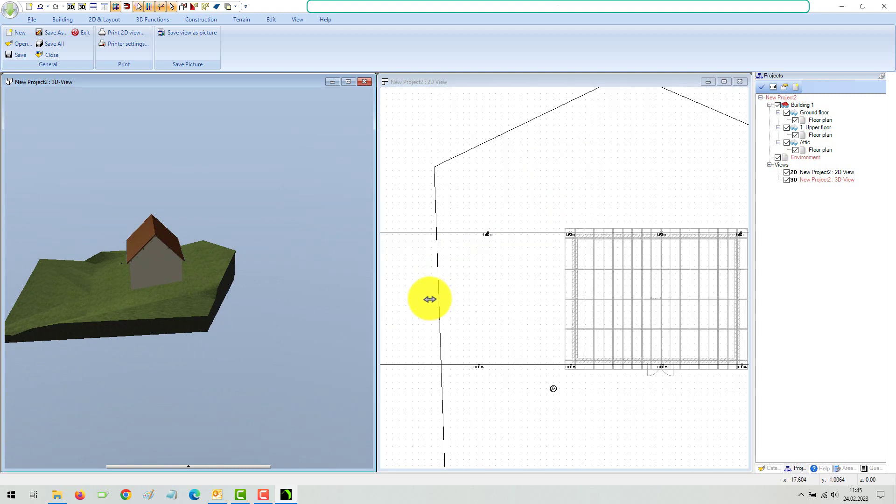
pyautogui.scroll(-3, 429, 297)
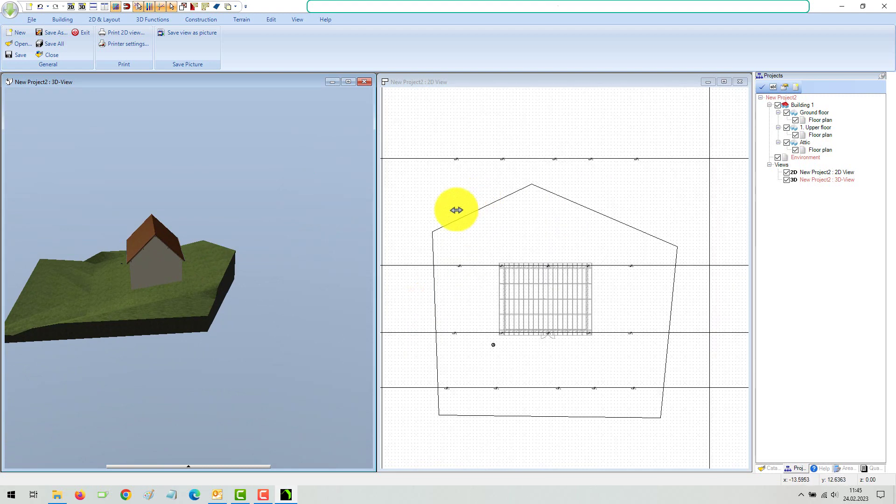
pyautogui.click(60, 17)
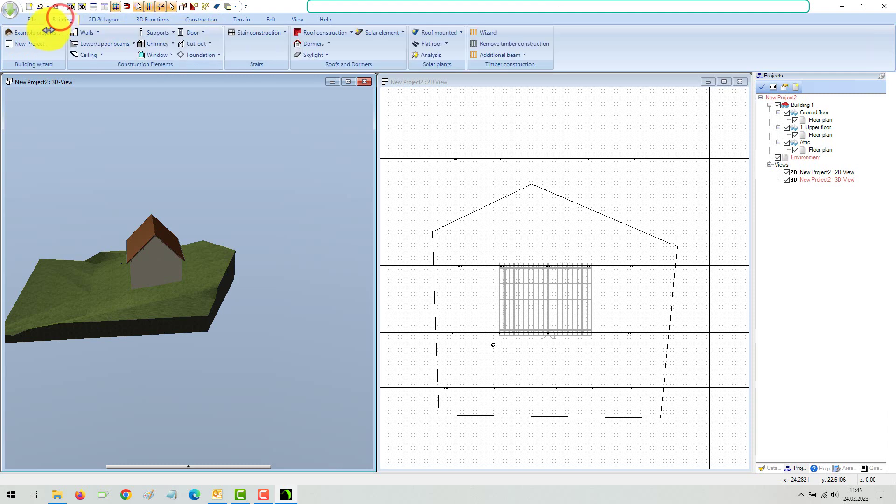
pyautogui.click(240, 19)
pyautogui.click(47, 31)
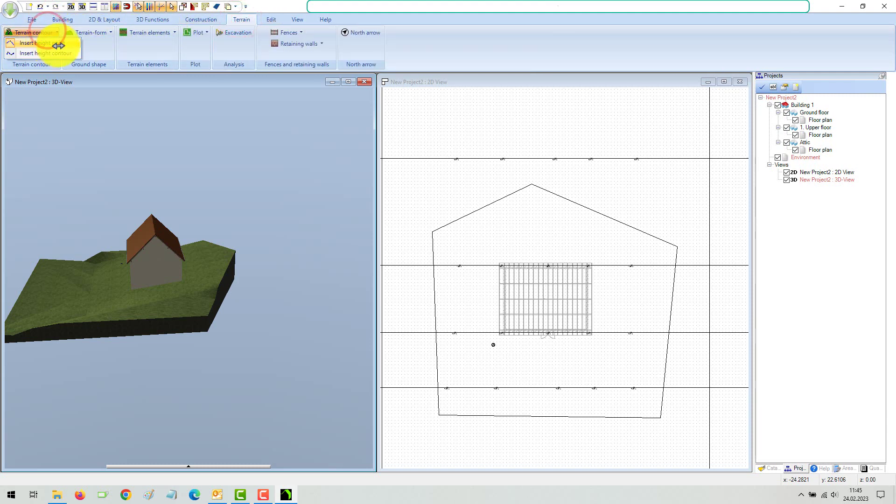
pyautogui.click(57, 43)
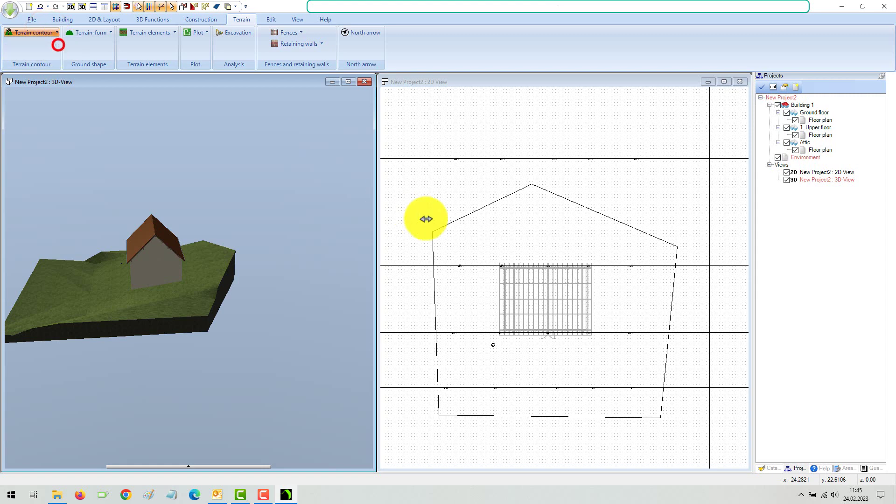
pyautogui.click(449, 210)
pyautogui.moveTo(466, 264); pyautogui.dragTo(428, 264)
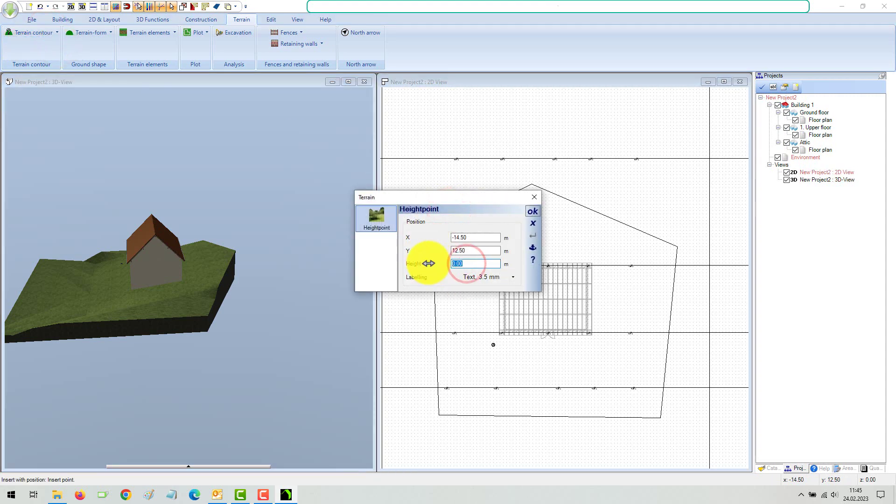
pyautogui.click(531, 210)
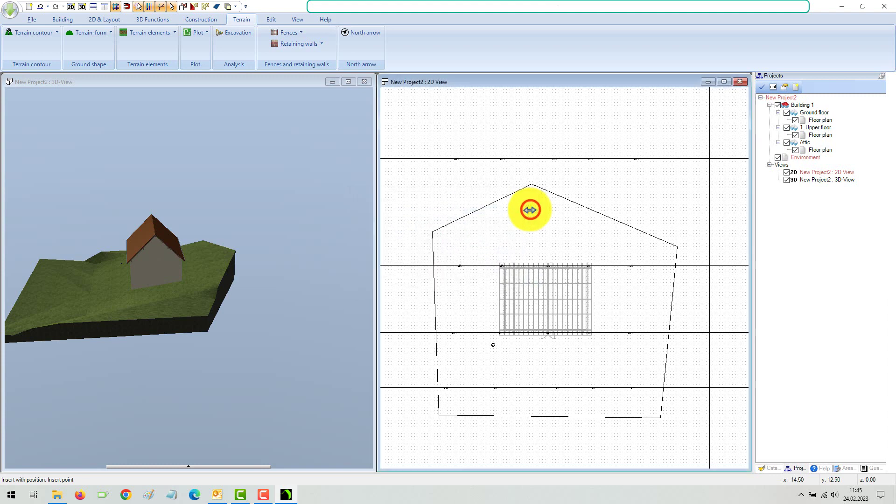
pyautogui.click(296, 213)
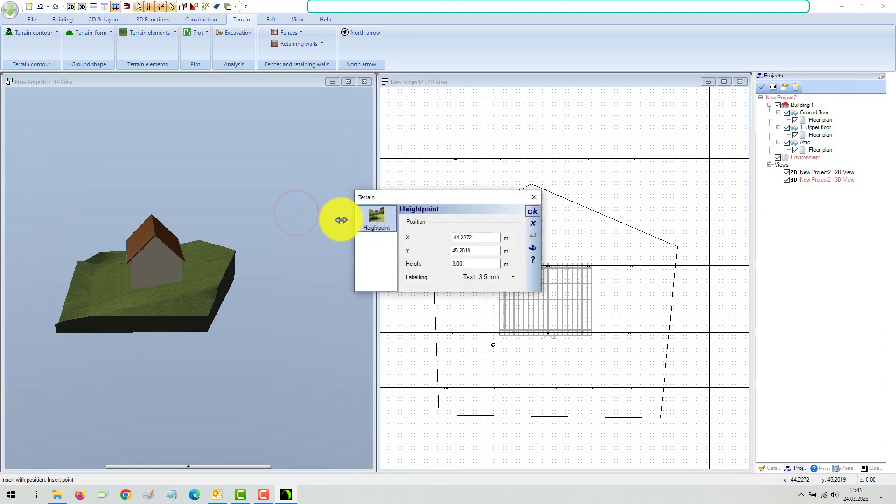
pyautogui.moveTo(259, 224); pyautogui.dragTo(301, 218)
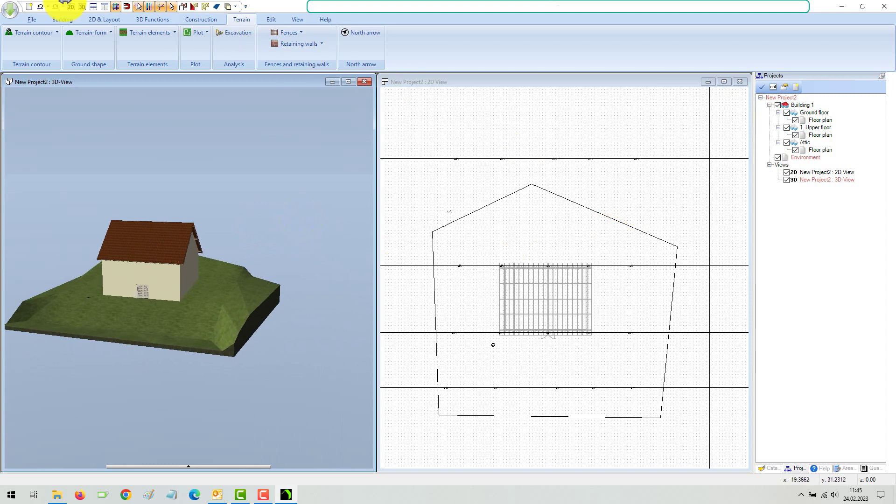
# Step: Insert two more 3.00 m height points behind the house, at x 0.00, y 13.00 and at x 16.50, y 14.50
pyautogui.click(32, 30)
pyautogui.click(52, 42)
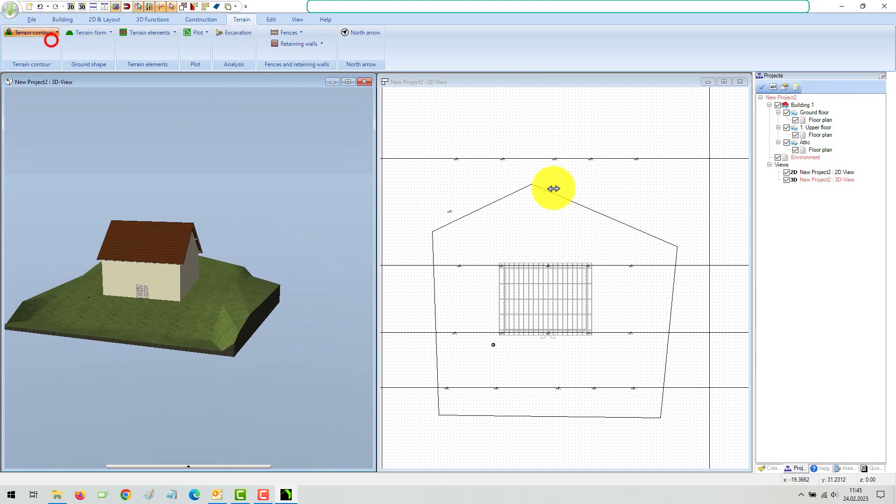
pyautogui.click(546, 206)
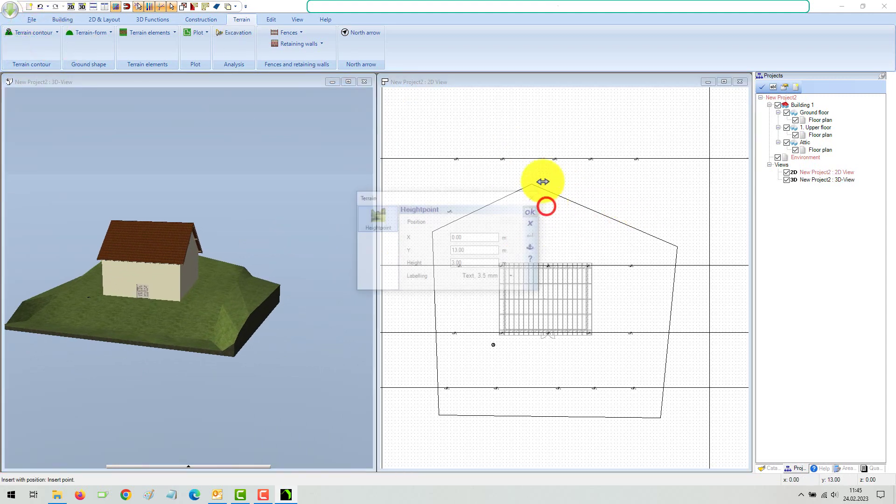
pyautogui.click(532, 211)
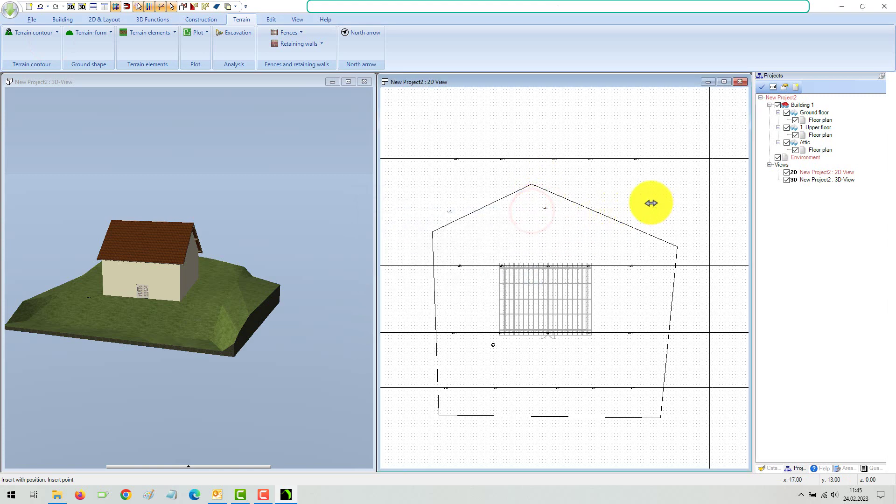
pyautogui.click(654, 198)
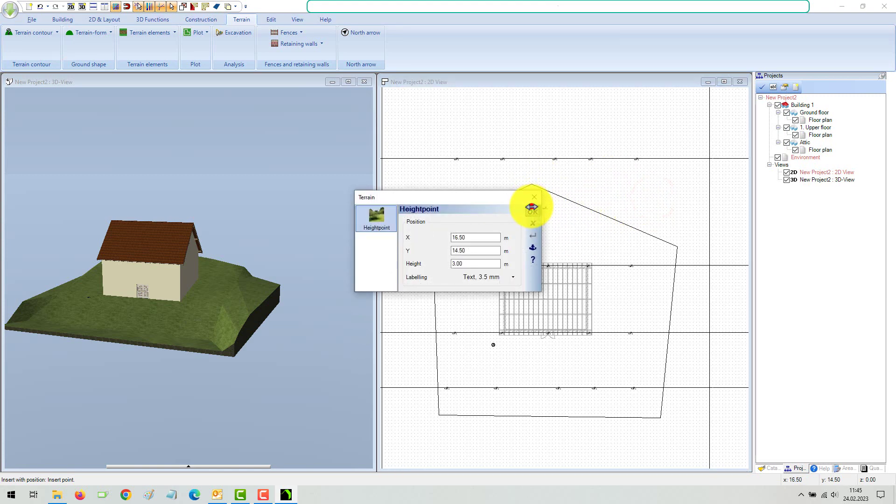
pyautogui.click(532, 210)
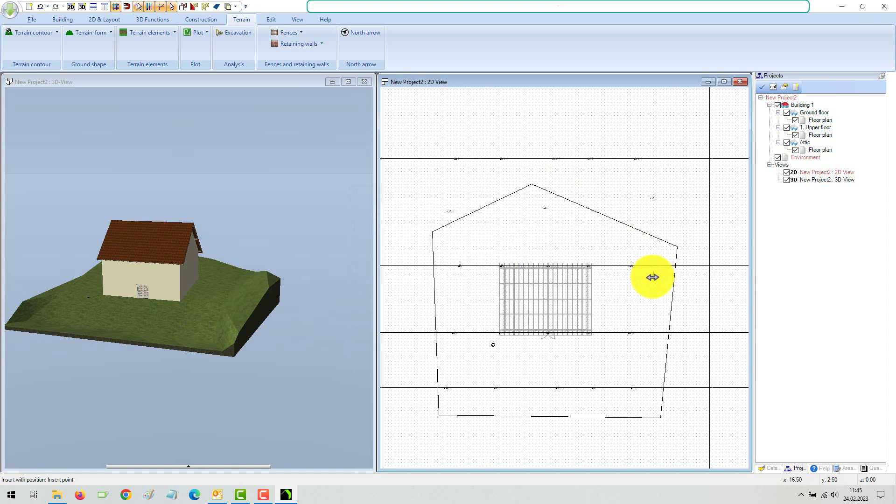
# Step: Make the Terrain solid element type visible again in the 3D view
pyautogui.scroll(-2, 653, 278)
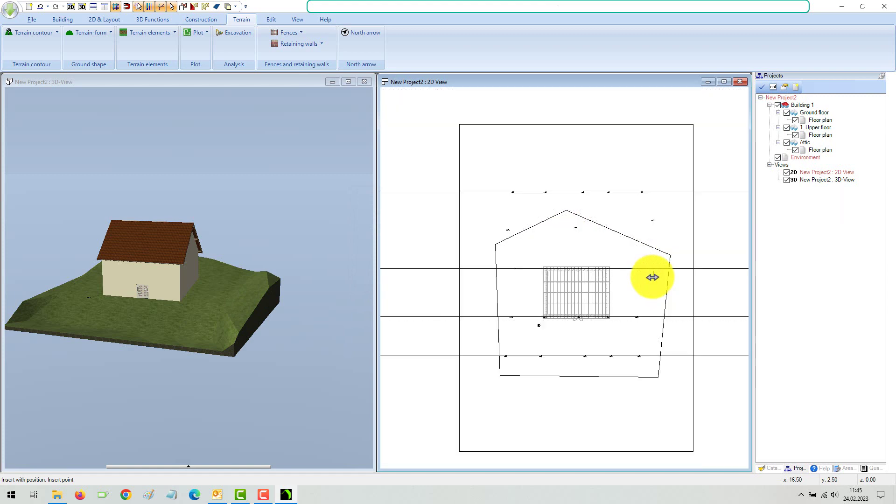
pyautogui.click(321, 215)
pyautogui.moveTo(322, 208); pyautogui.dragTo(264, 288)
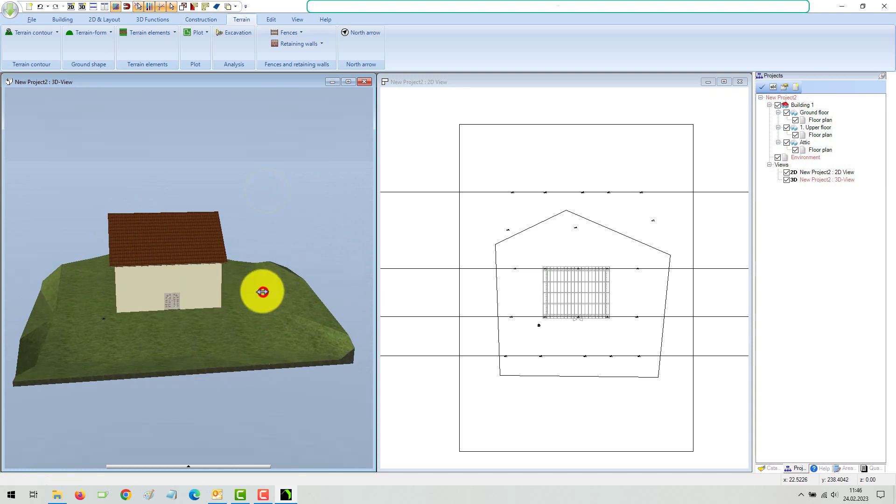
pyautogui.click(262, 292)
pyautogui.rightClick(307, 235)
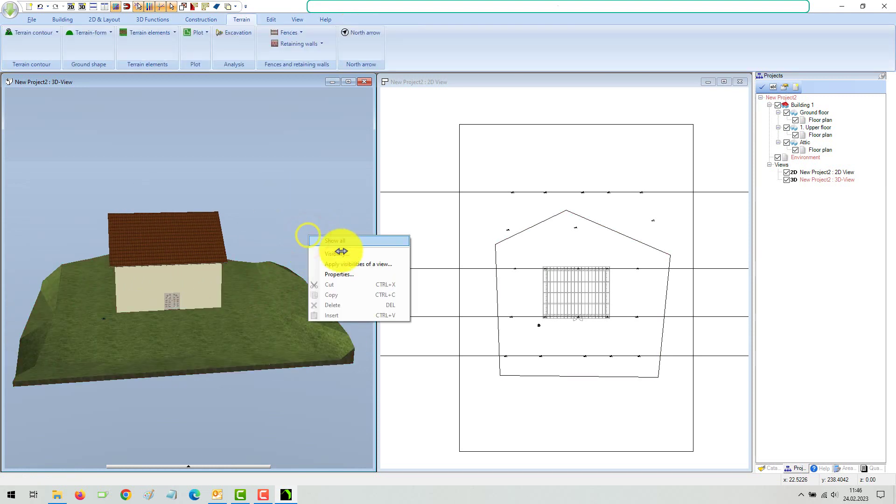
pyautogui.click(342, 253)
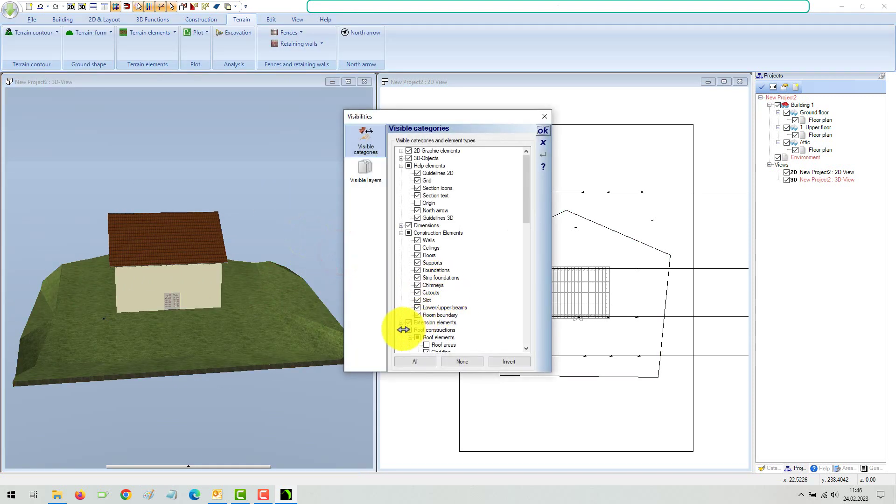
pyautogui.click(401, 329)
pyautogui.click(401, 337)
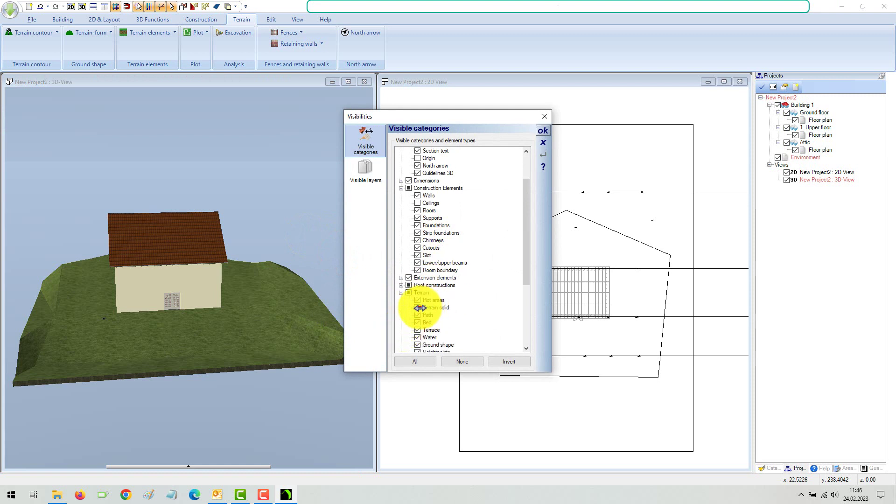
pyautogui.click(418, 307)
pyautogui.click(543, 130)
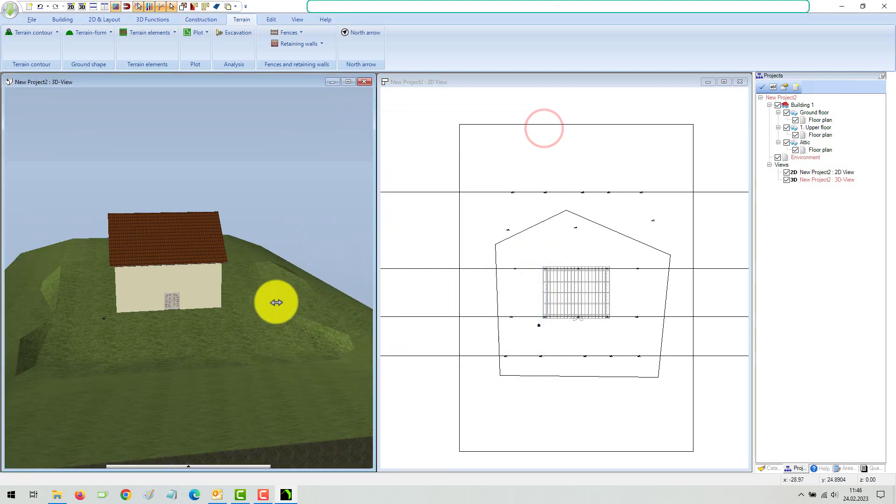
# Step: Add a border along the plot's outline with a height of 0.50 m, and inspect it around the house in 3D
pyautogui.click(272, 315)
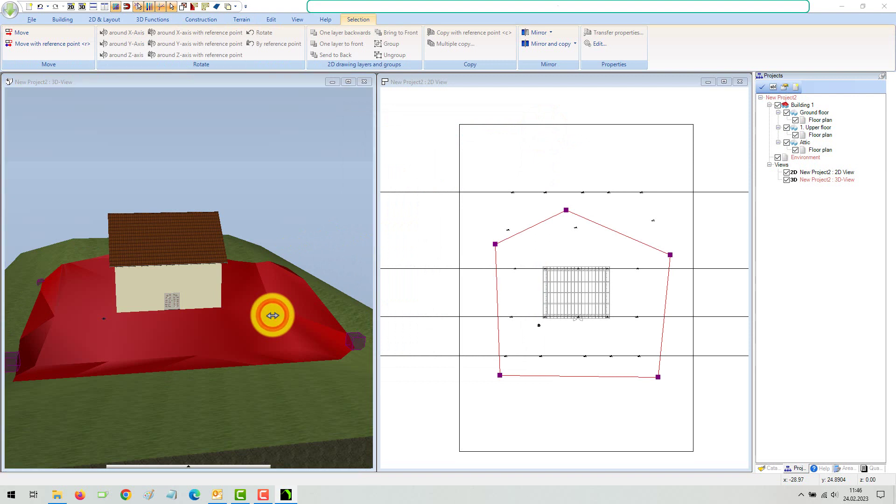
pyautogui.doubleClick(272, 315)
pyautogui.click(355, 171)
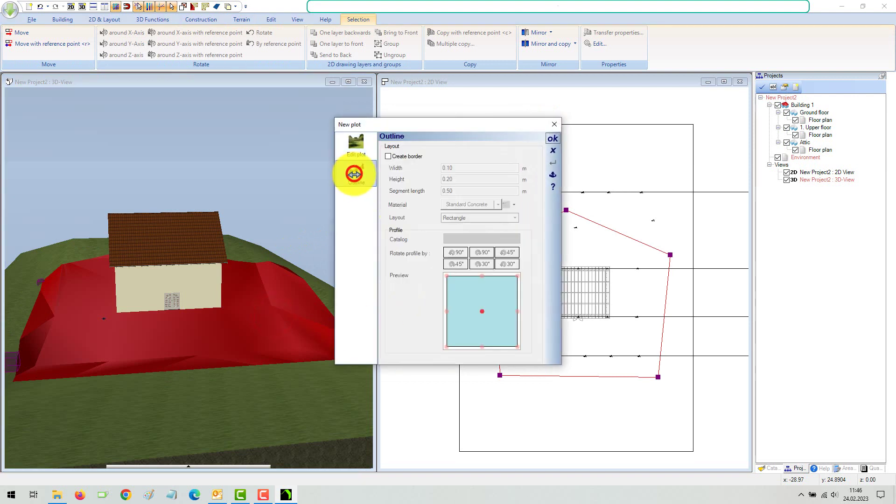
pyautogui.click(388, 156)
pyautogui.click(461, 180)
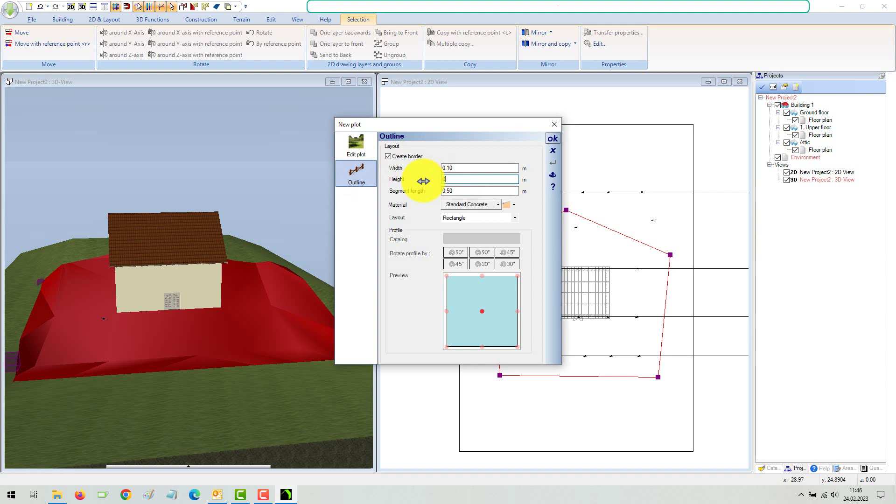
pyautogui.write('0.50')
pyautogui.click(474, 142)
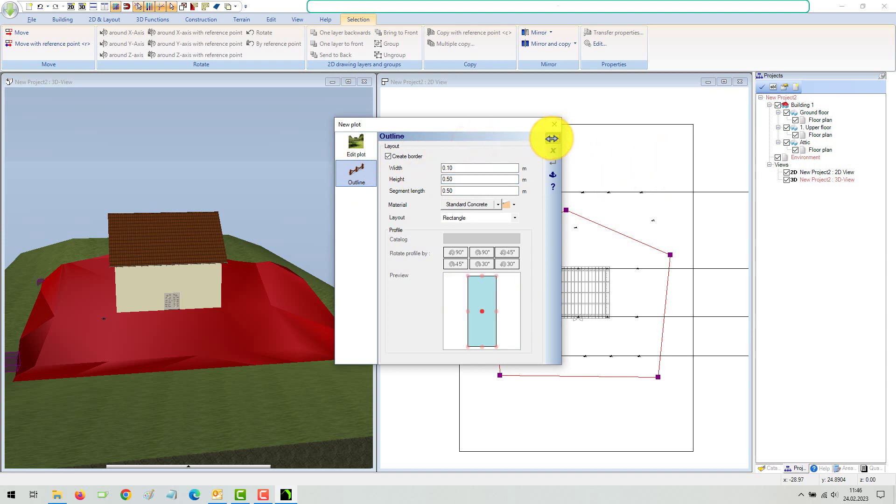
pyautogui.click(552, 139)
pyautogui.click(290, 180)
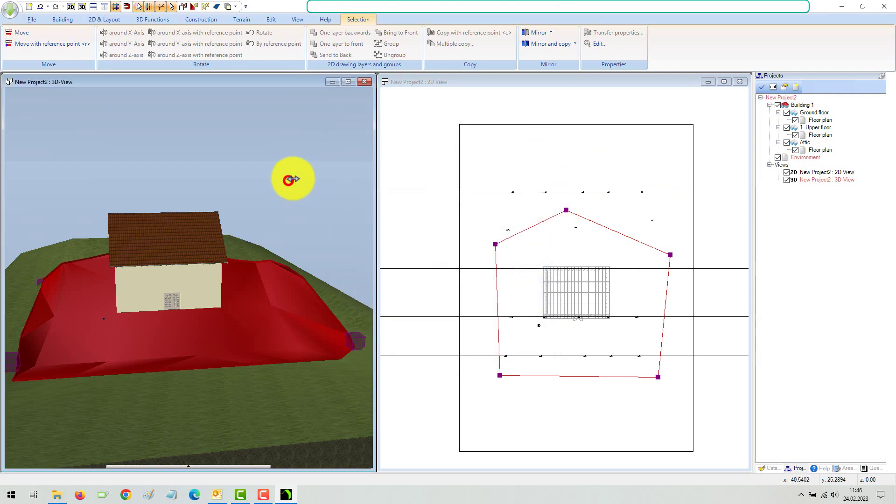
pyautogui.moveTo(290, 180); pyautogui.dragTo(94, 198)
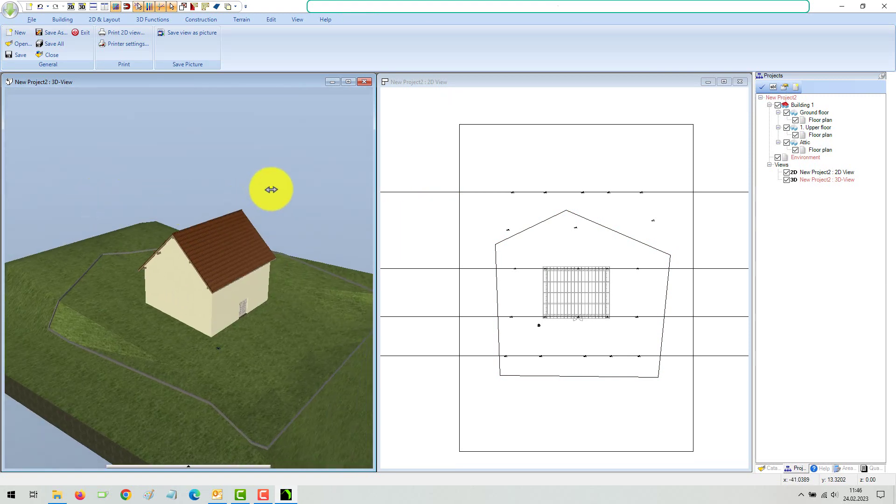
pyautogui.moveTo(322, 192); pyautogui.dragTo(331, 191)
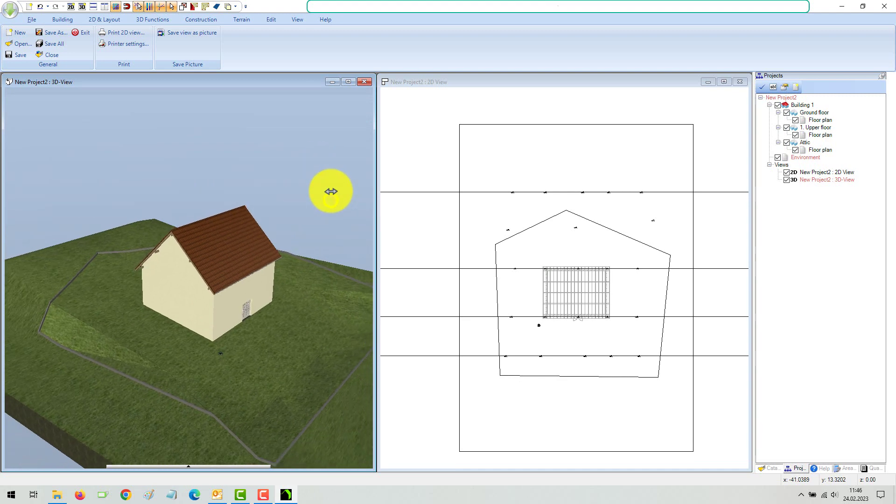